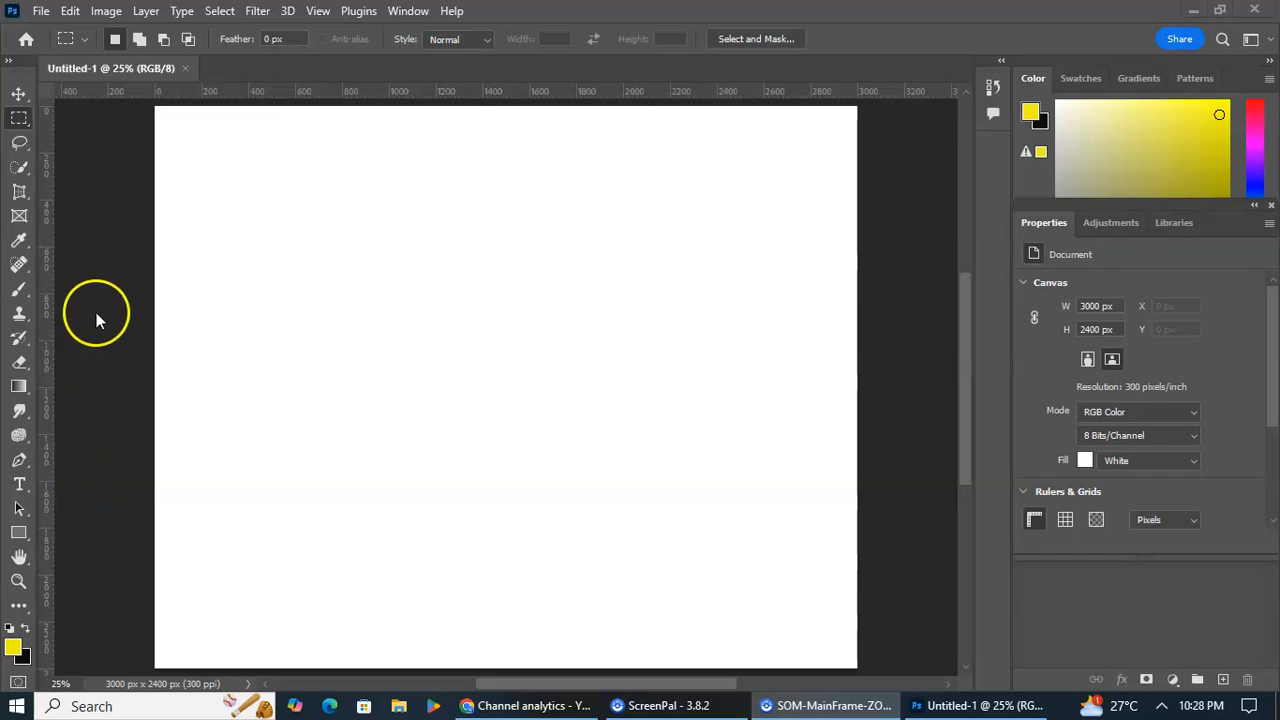
- Draw an artboard about 548 px wide and 544 px high on the canvas with the Artboard Tool
{"action": "left_click", "coordinate": [19, 94]}
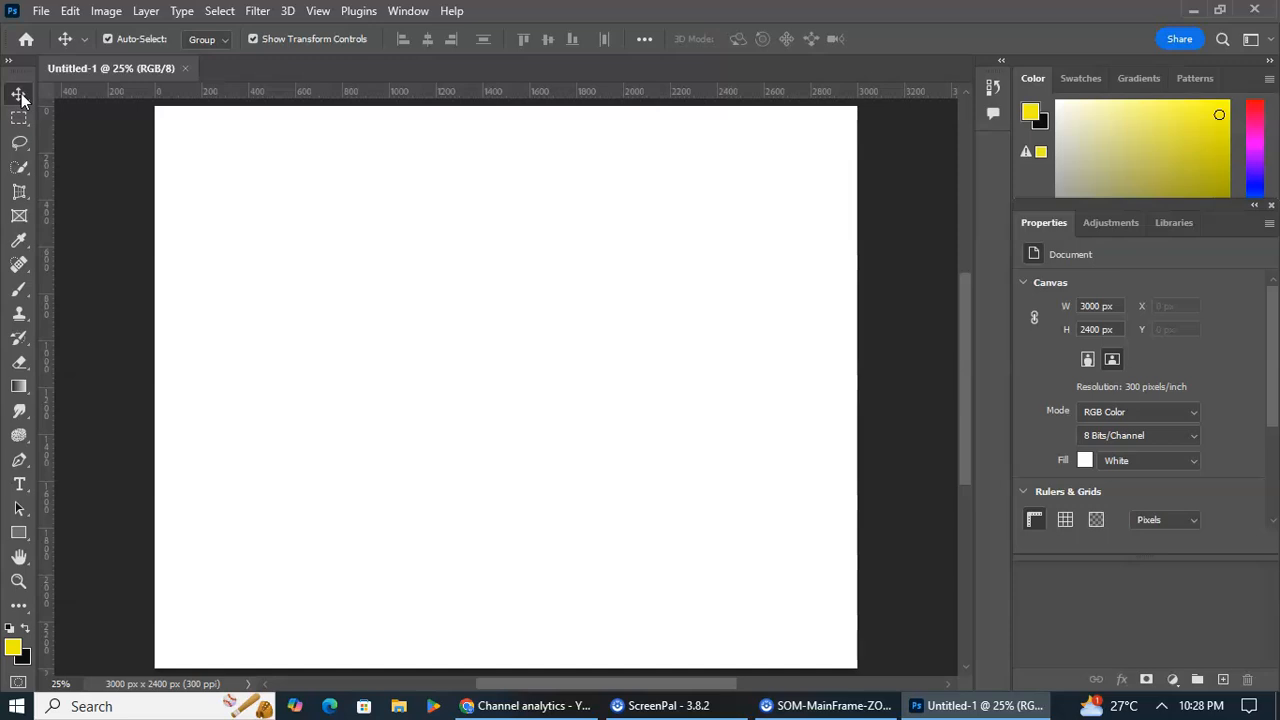
{"action": "right_click", "coordinate": [19, 94]}
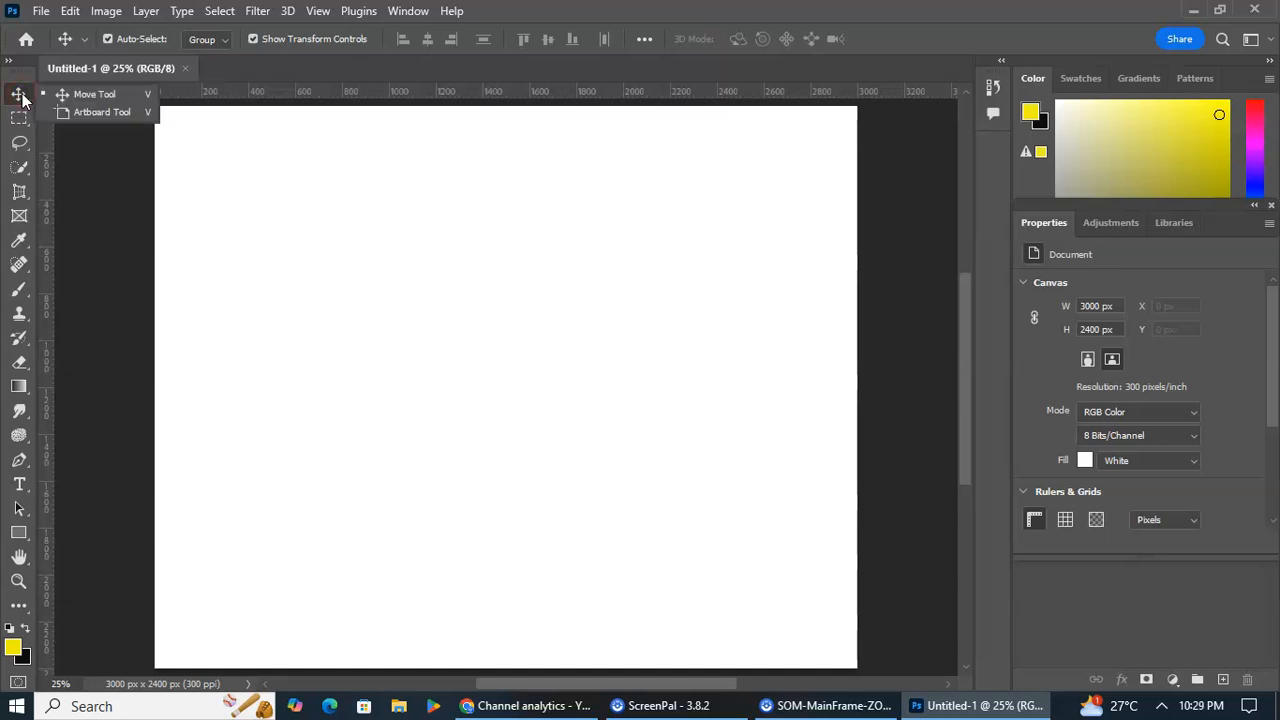
{"action": "left_click", "coordinate": [96, 112]}
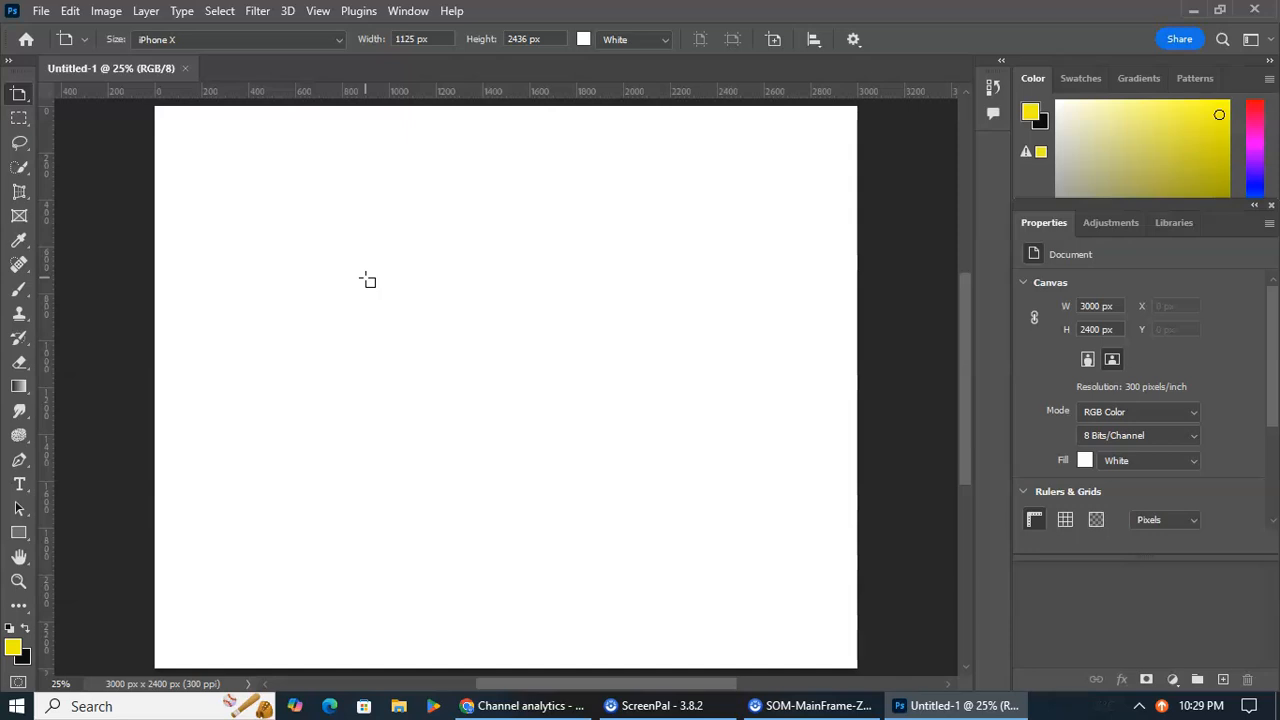
{"action": "left_click_drag", "start_coordinate": [364, 279], "coordinate": [494, 406]}
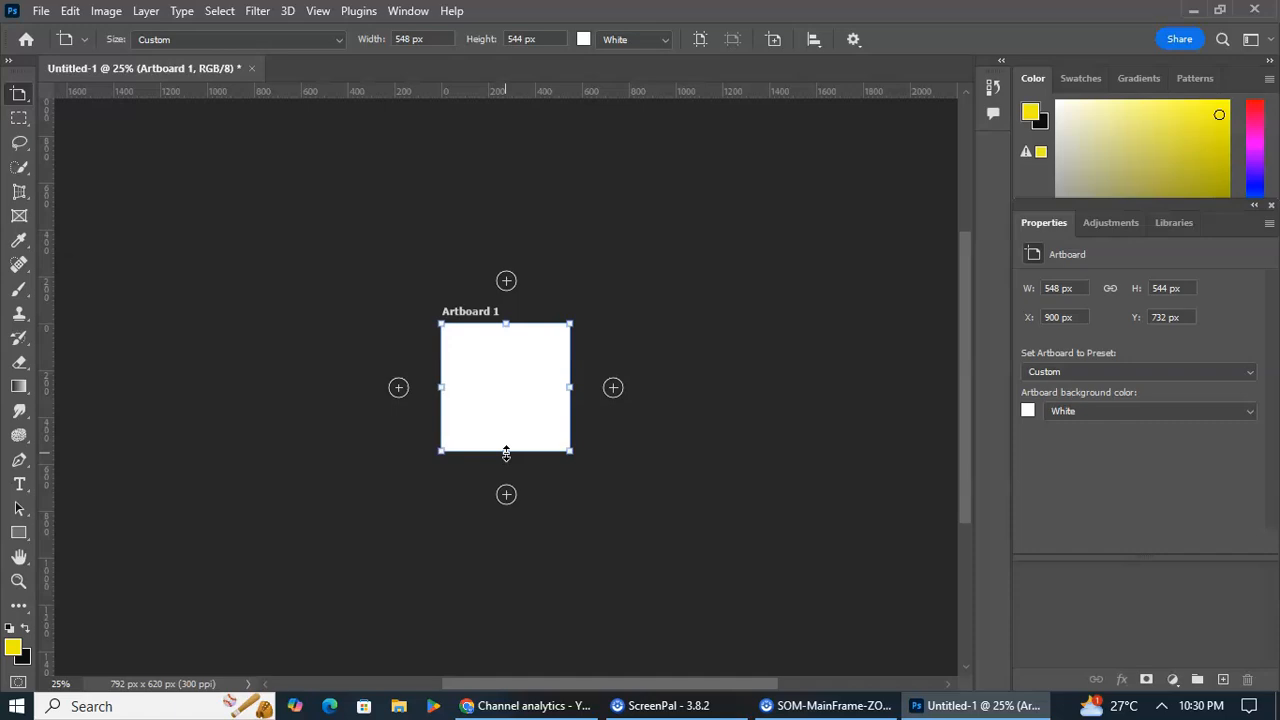
- Resize the artboard freehand several times, finishing at about 584 px wide and 596 px high
{"action": "left_click_drag", "start_coordinate": [506, 453], "coordinate": [503, 390]}
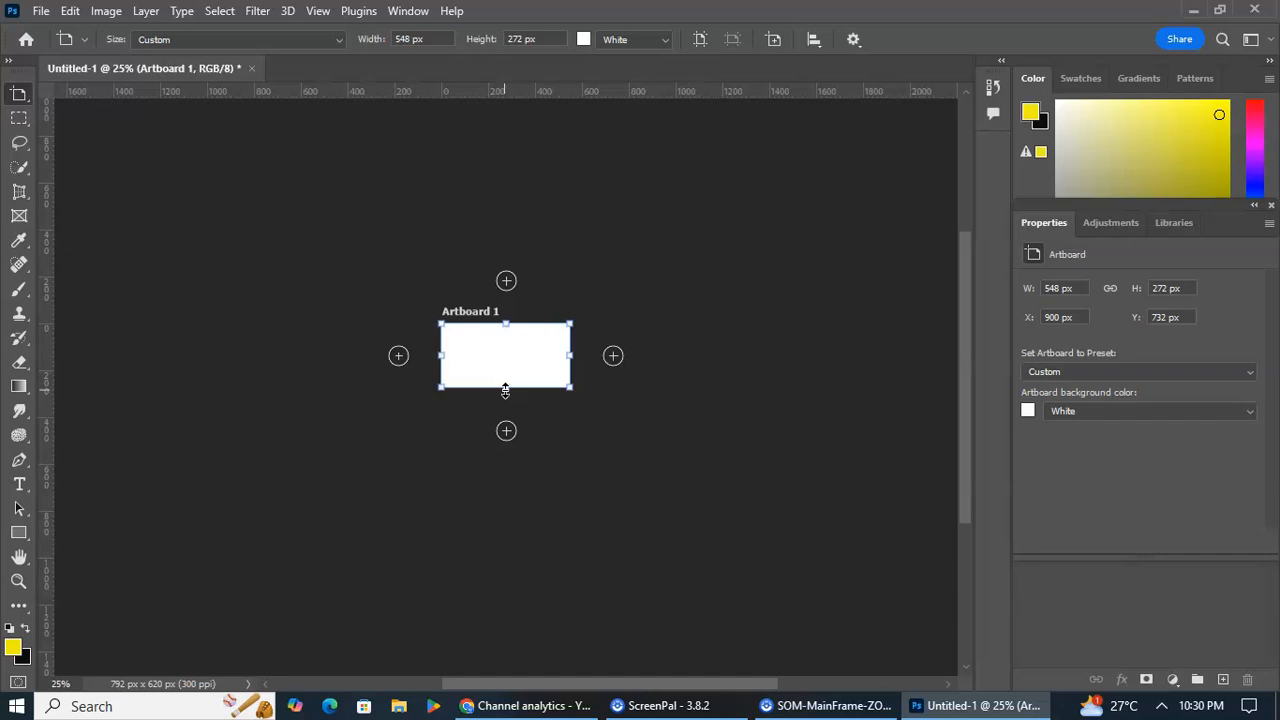
{"action": "left_click_drag", "start_coordinate": [505, 389], "coordinate": [505, 452]}
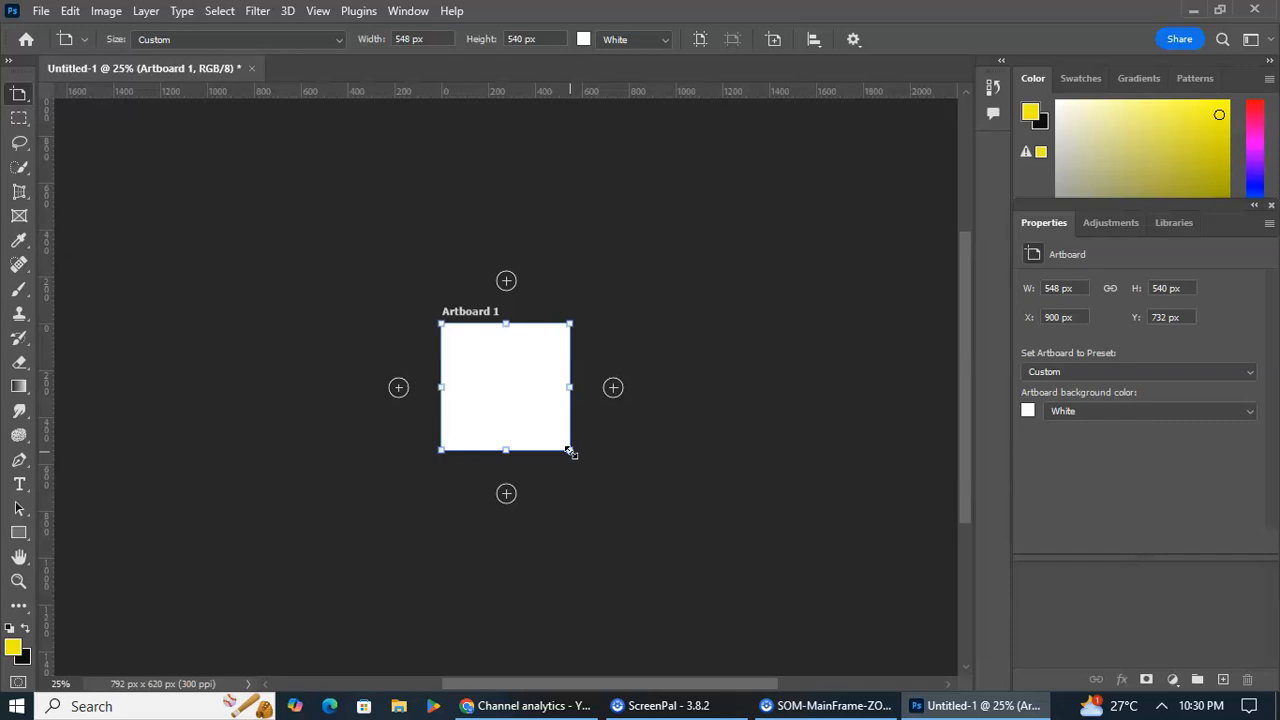
{"action": "left_click_drag", "start_coordinate": [569, 451], "coordinate": [531, 408]}
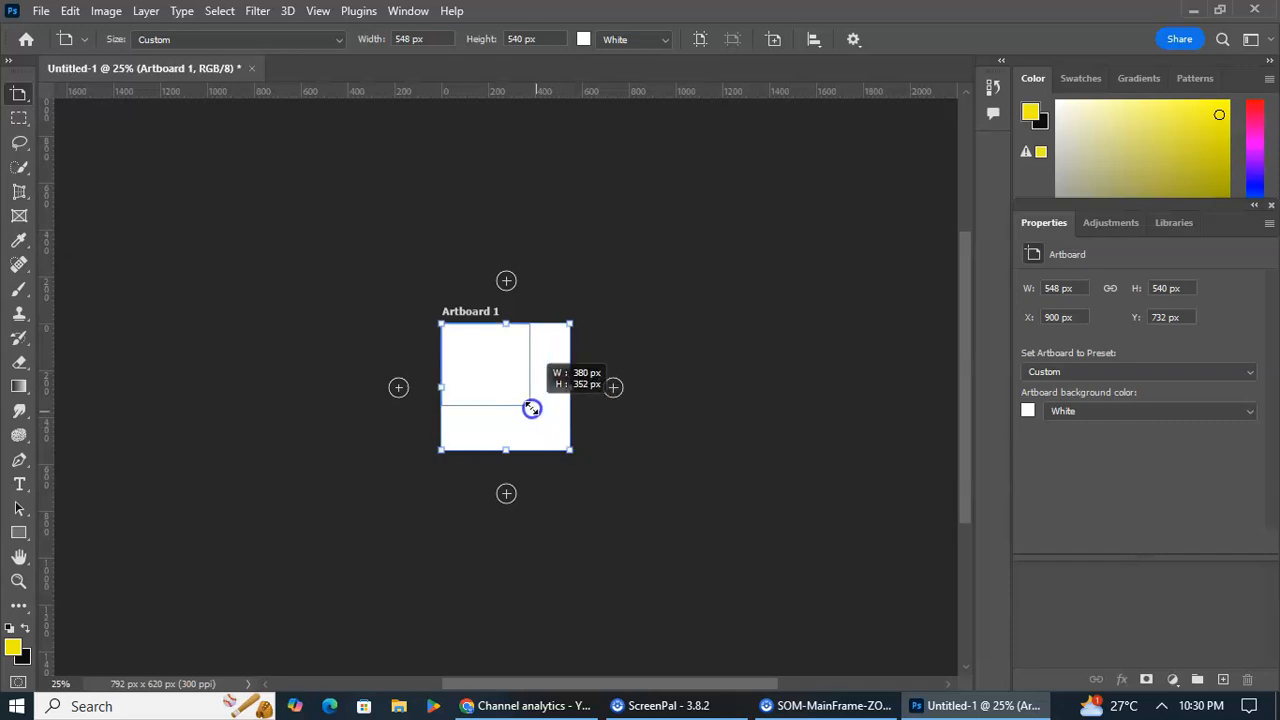
{"action": "left_click_drag", "start_coordinate": [531, 408], "coordinate": [531, 408]}
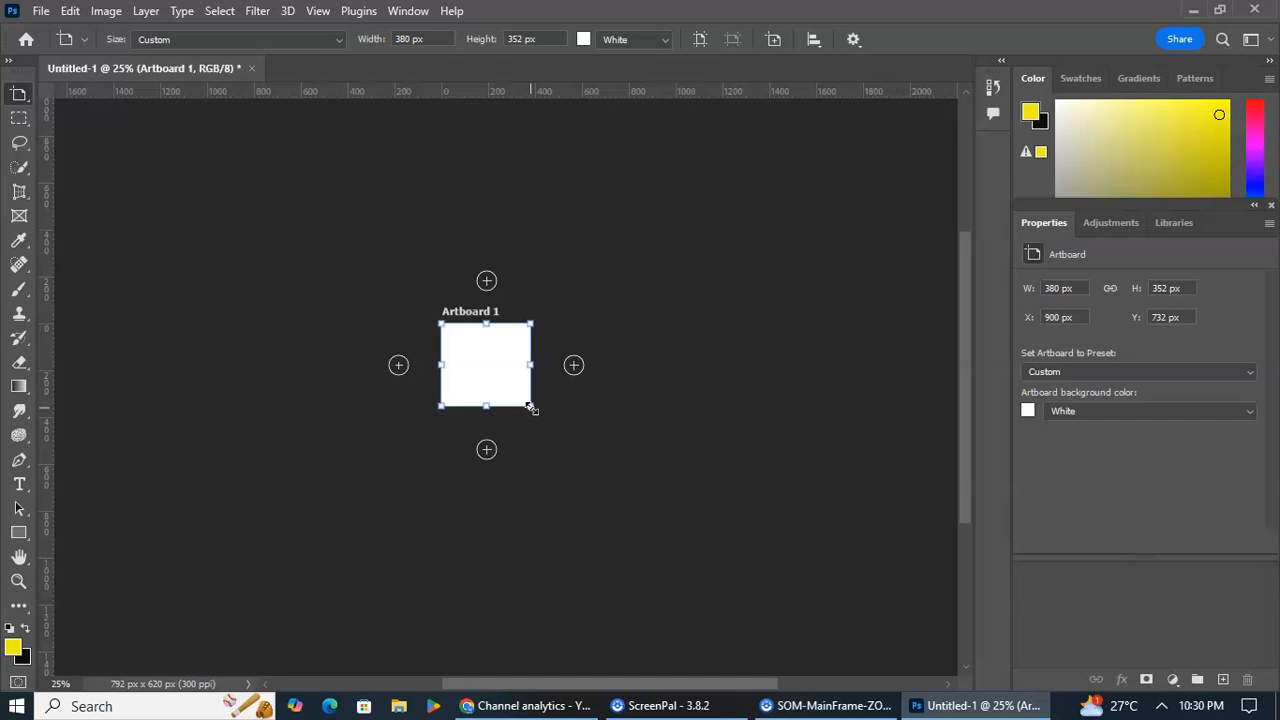
{"action": "left_click_drag", "start_coordinate": [531, 408], "coordinate": [579, 465]}
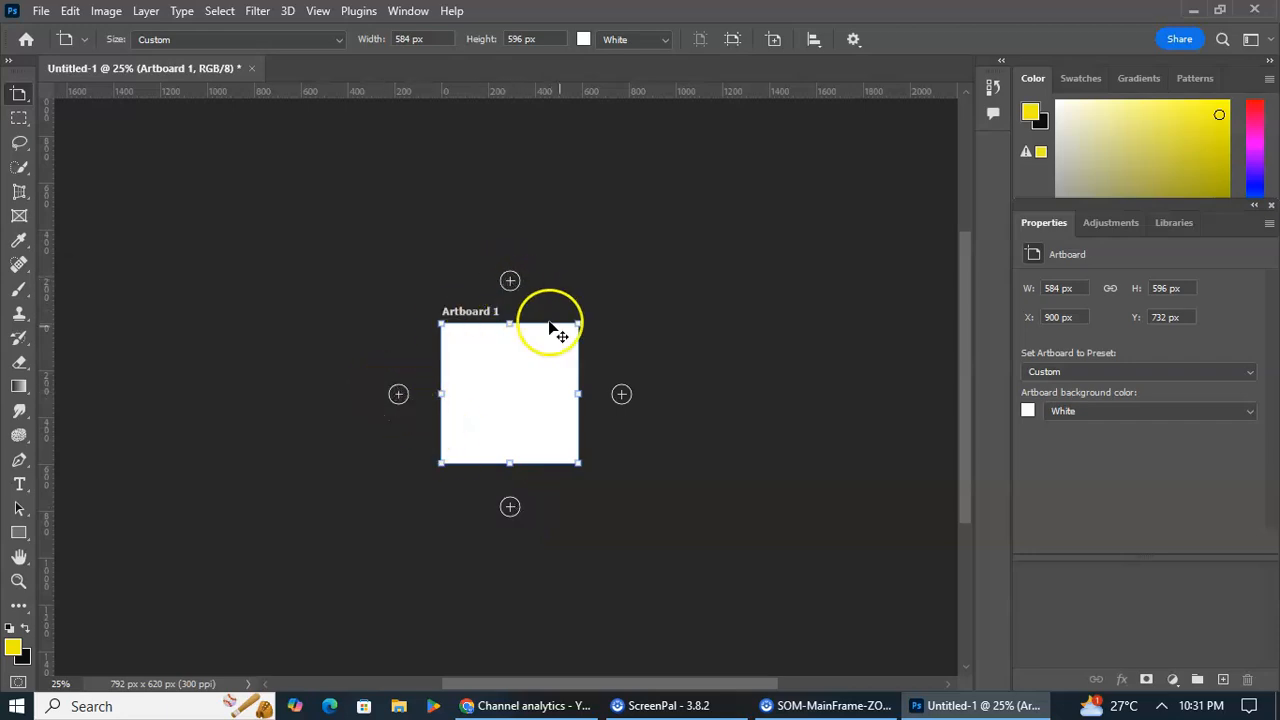
- Add three adjoining artboards of the same size to Artboard 1, going right, down and back left to form a two-by-two grid
{"action": "left_click", "coordinate": [621, 395]}
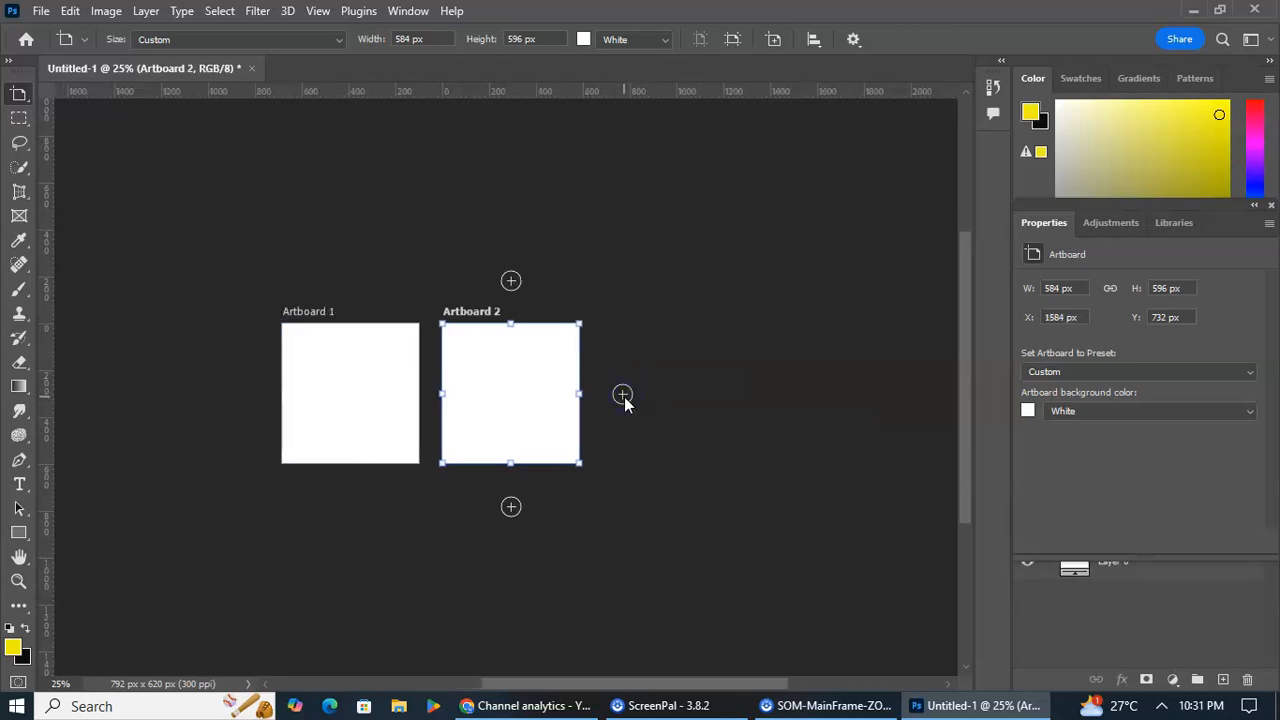
{"action": "left_click", "coordinate": [531, 412]}
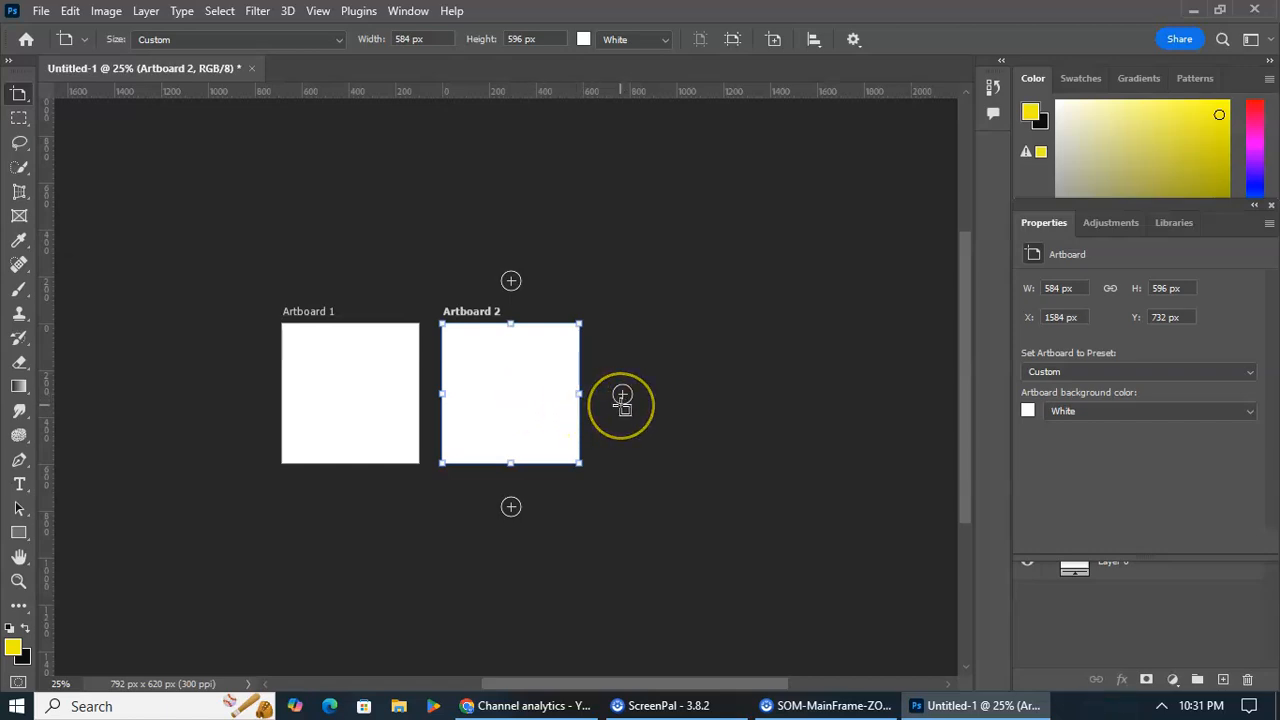
{"action": "left_click", "coordinate": [465, 407]}
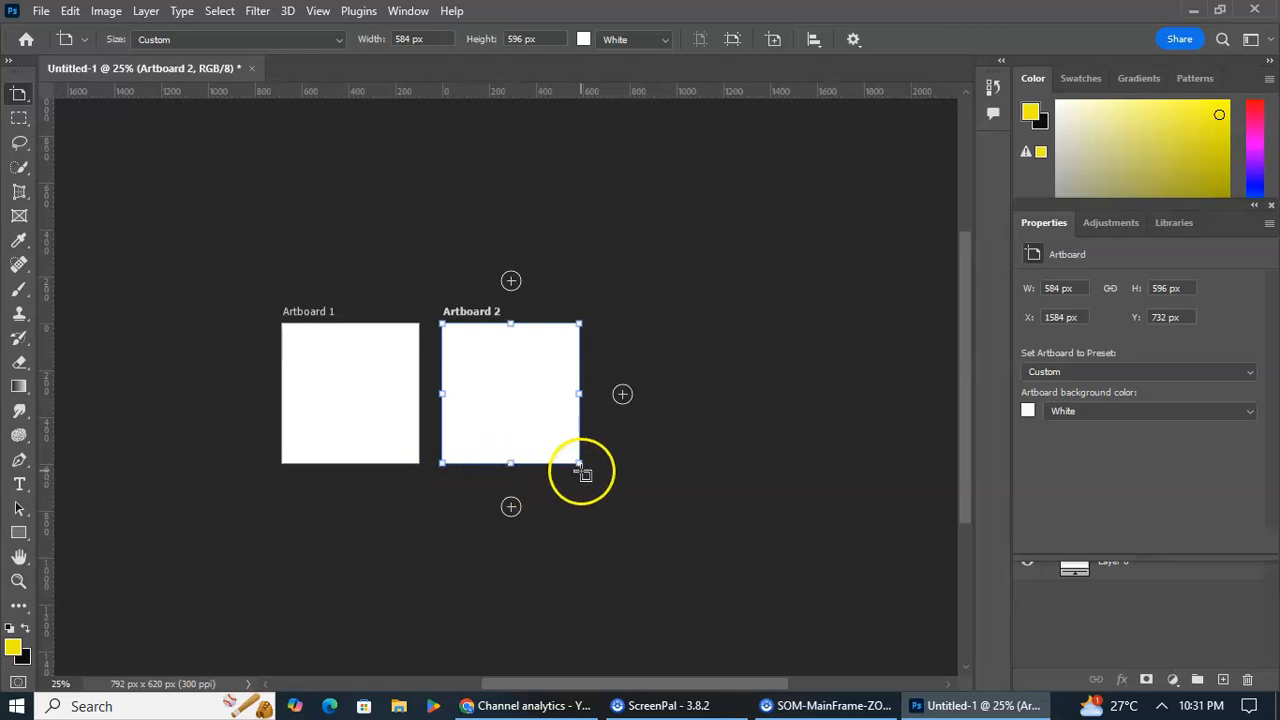
{"action": "left_click", "coordinate": [511, 507]}
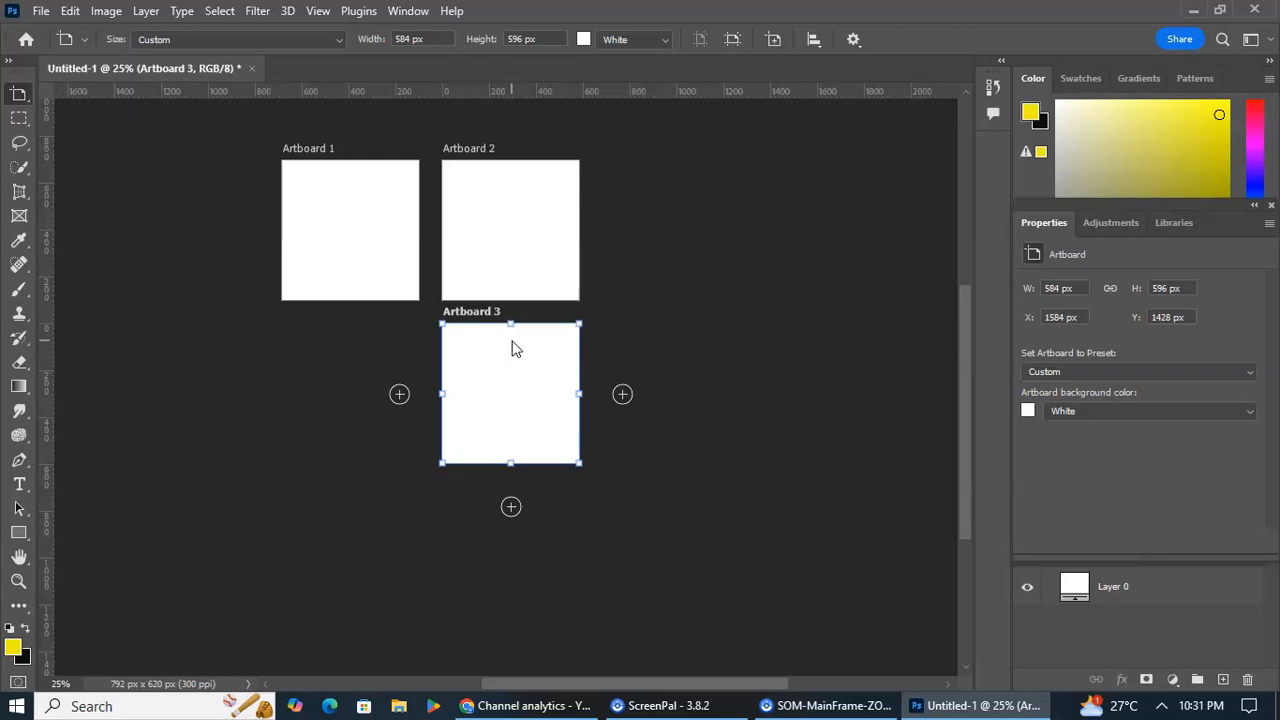
{"action": "left_click", "coordinate": [399, 394]}
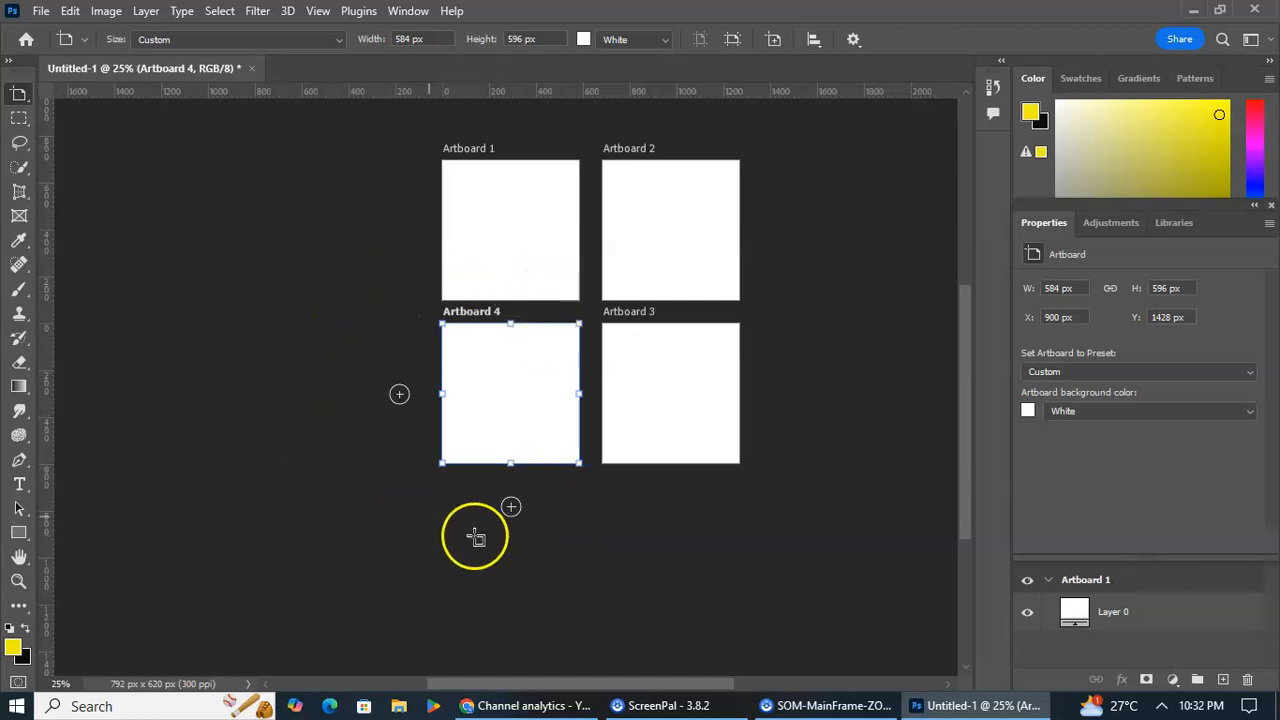
- Apply the iPhone X size preset to Artboard 4 and undo that change
{"action": "left_click", "coordinate": [19, 558]}
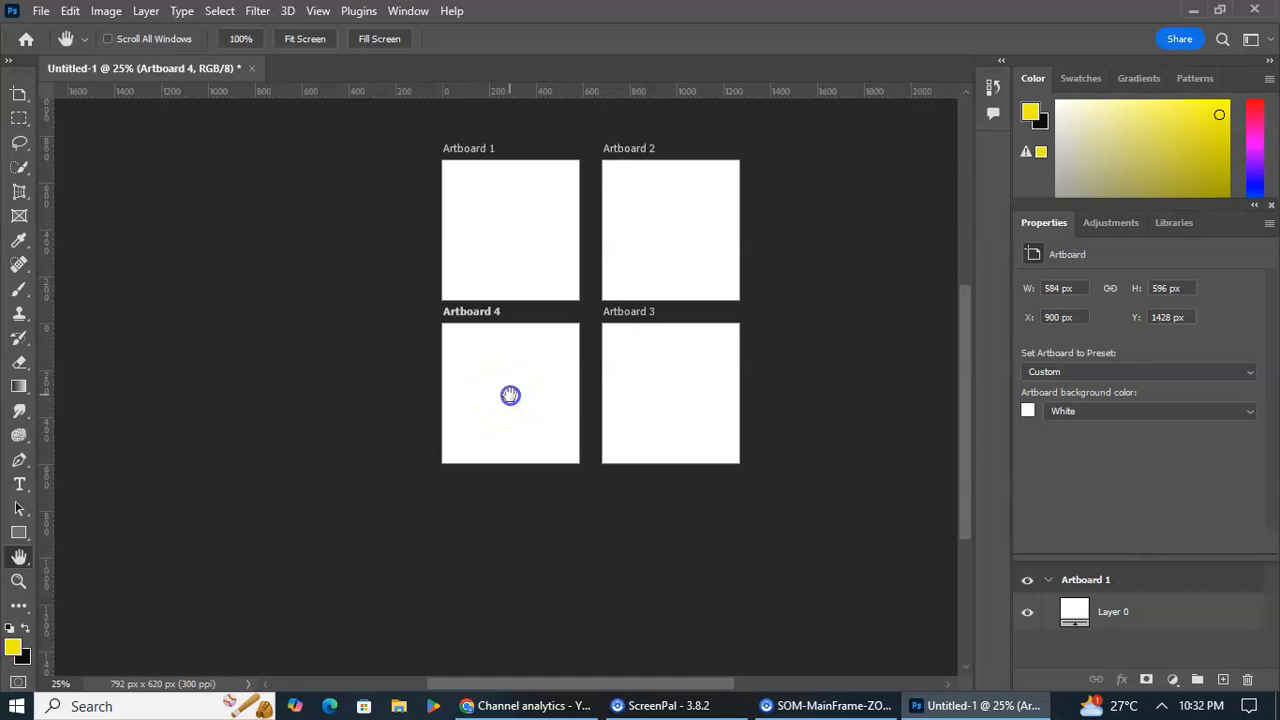
{"action": "left_click_drag", "start_coordinate": [510, 396], "coordinate": [409, 490]}
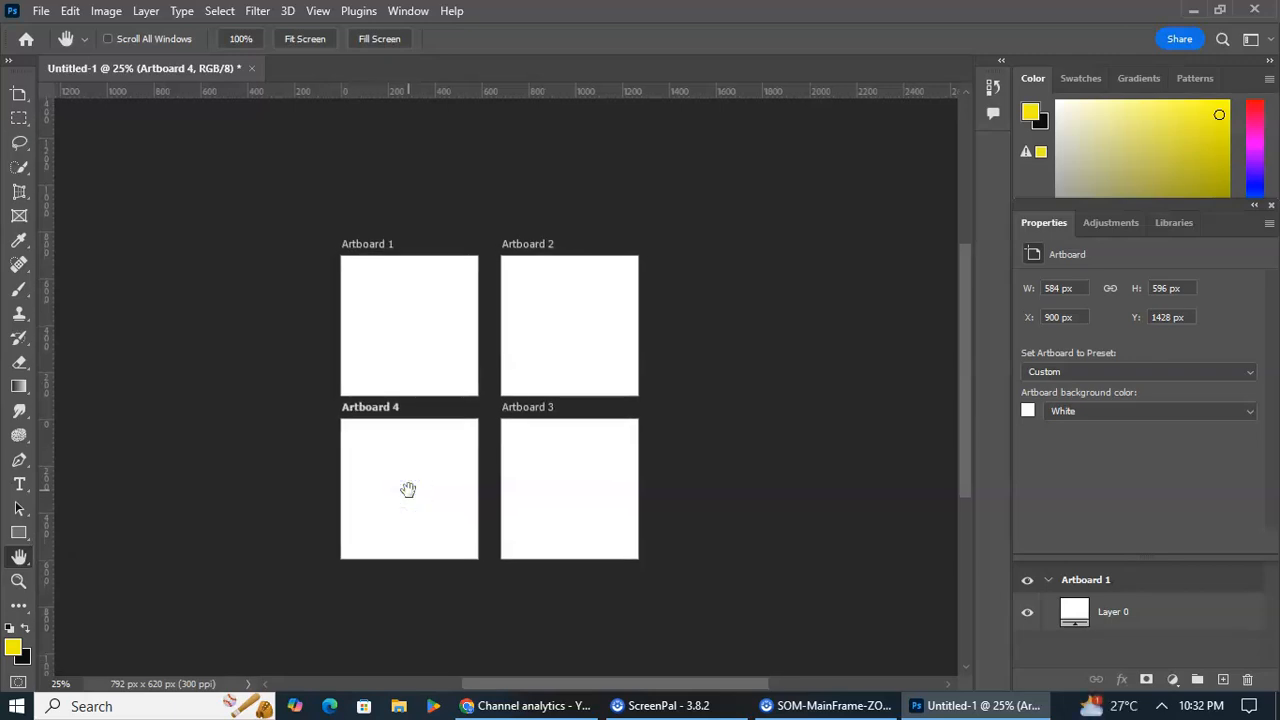
{"action": "left_click", "coordinate": [20, 97]}
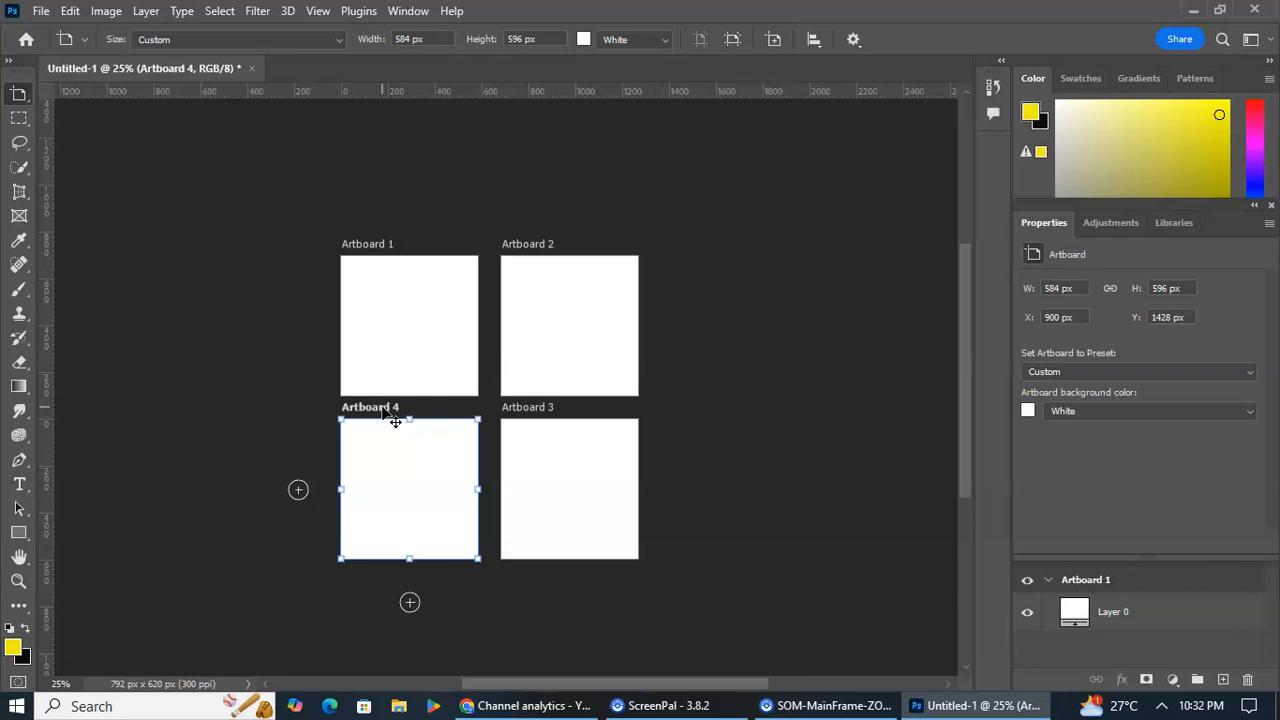
{"action": "left_click", "coordinate": [405, 333]}
{"action": "left_click", "coordinate": [339, 47]}
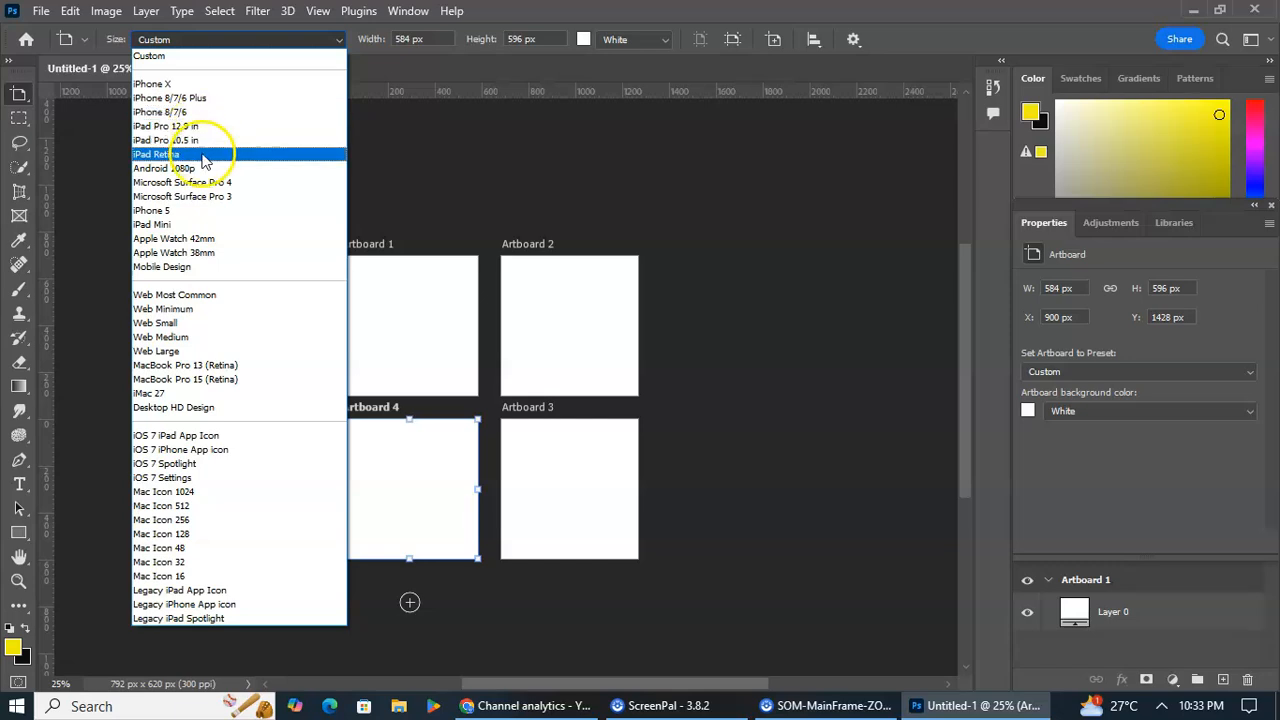
{"action": "left_click", "coordinate": [263, 88]}
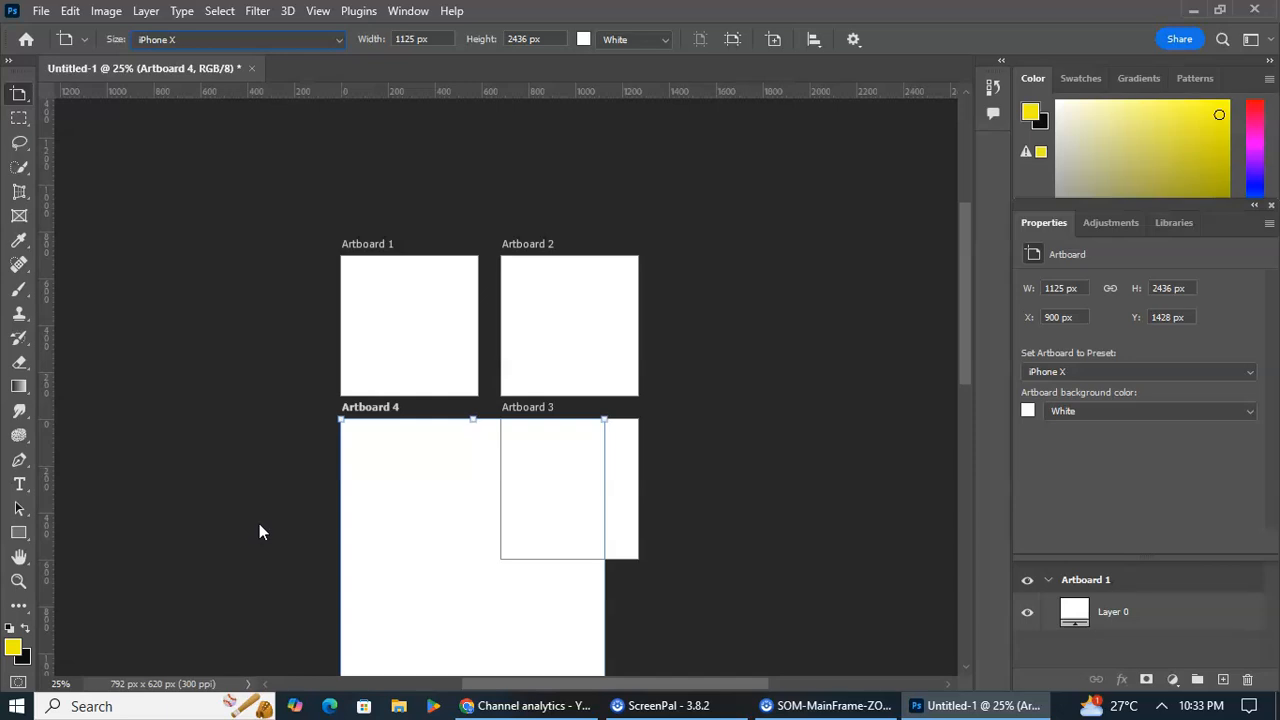
{"action": "key", "text": "ctrl+z"}
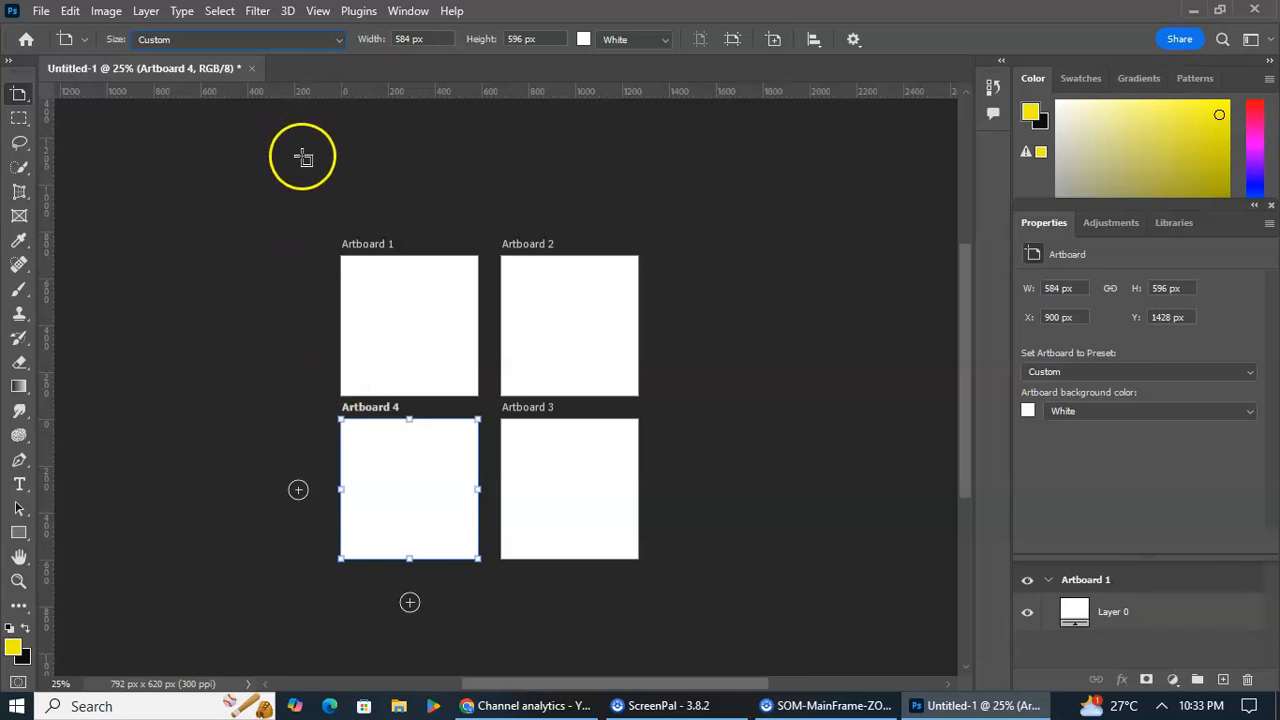
- Apply the iPhone 5 size preset to Artboard 4, undo it, and check the list of available size presets
{"action": "left_click", "coordinate": [341, 39]}
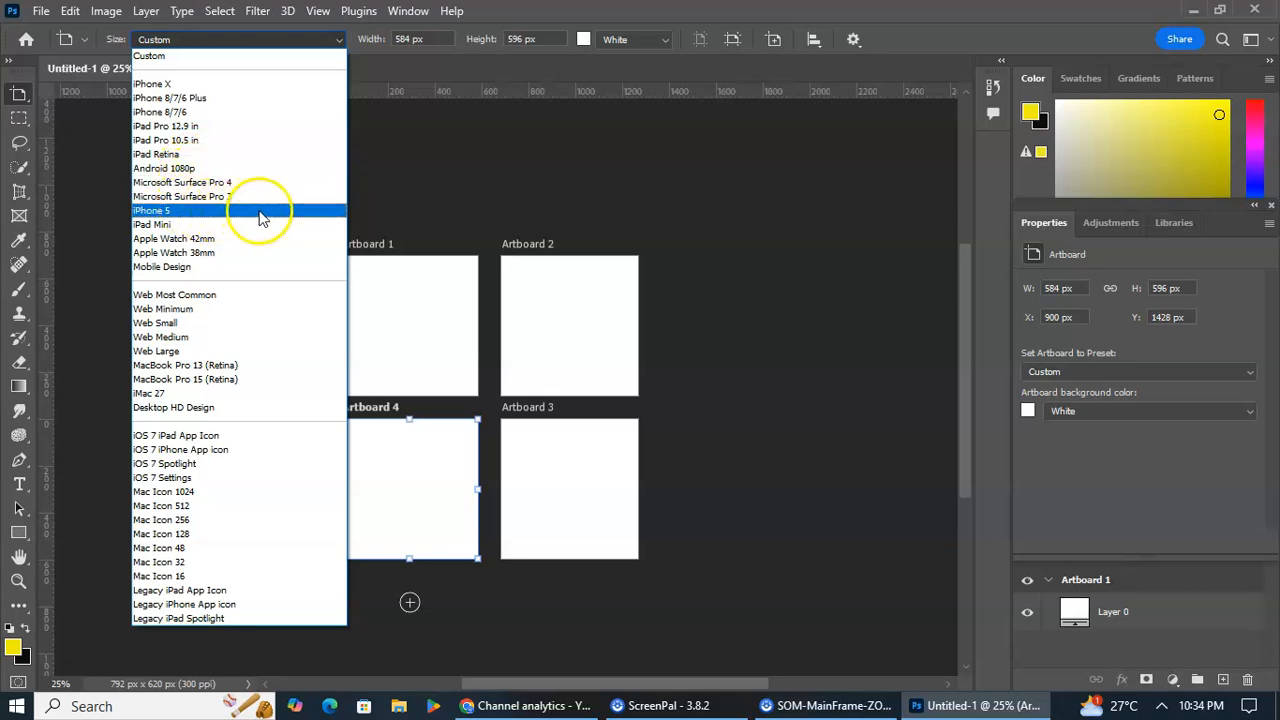
{"action": "left_click", "coordinate": [260, 212]}
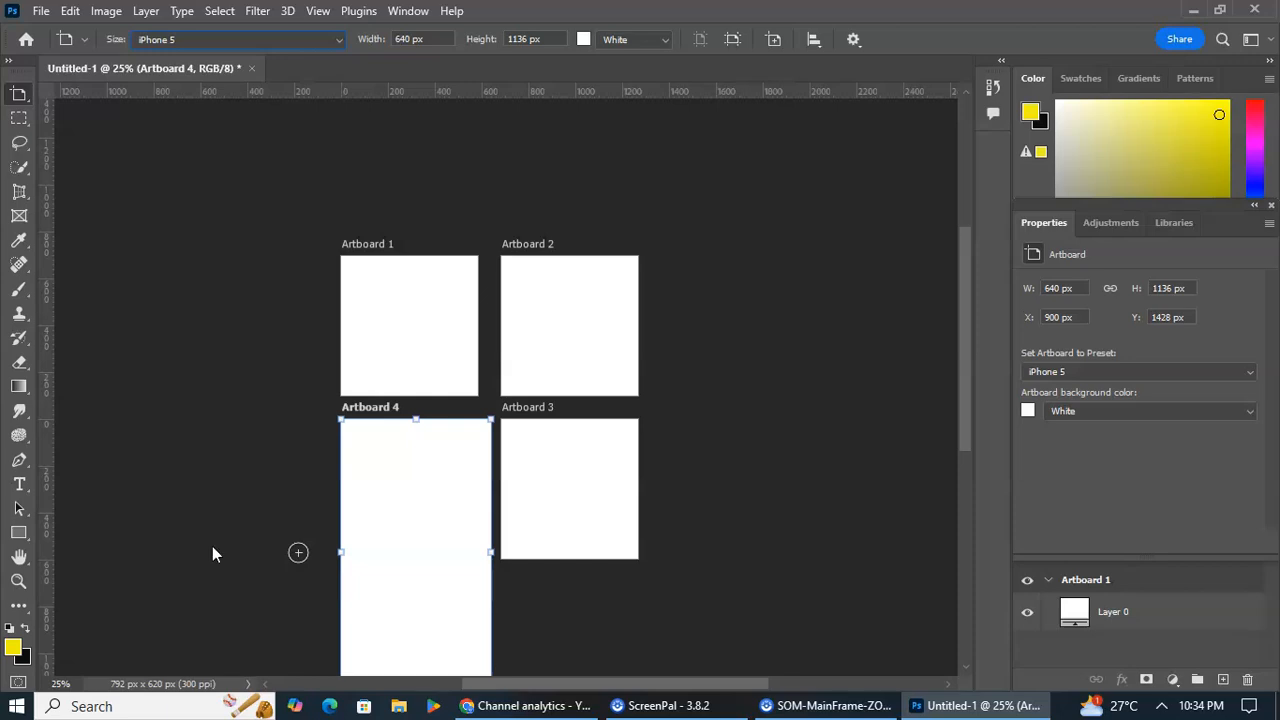
{"action": "key", "text": "ctrl+z"}
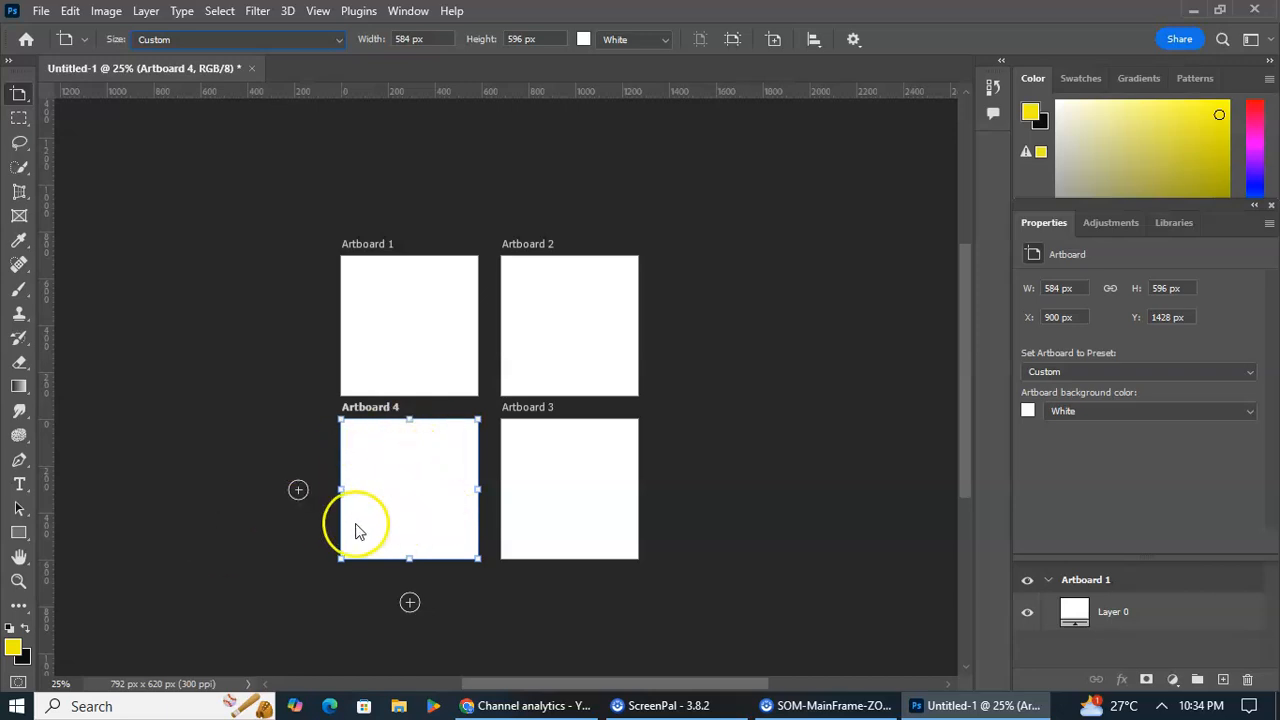
{"action": "left_click", "coordinate": [339, 41]}
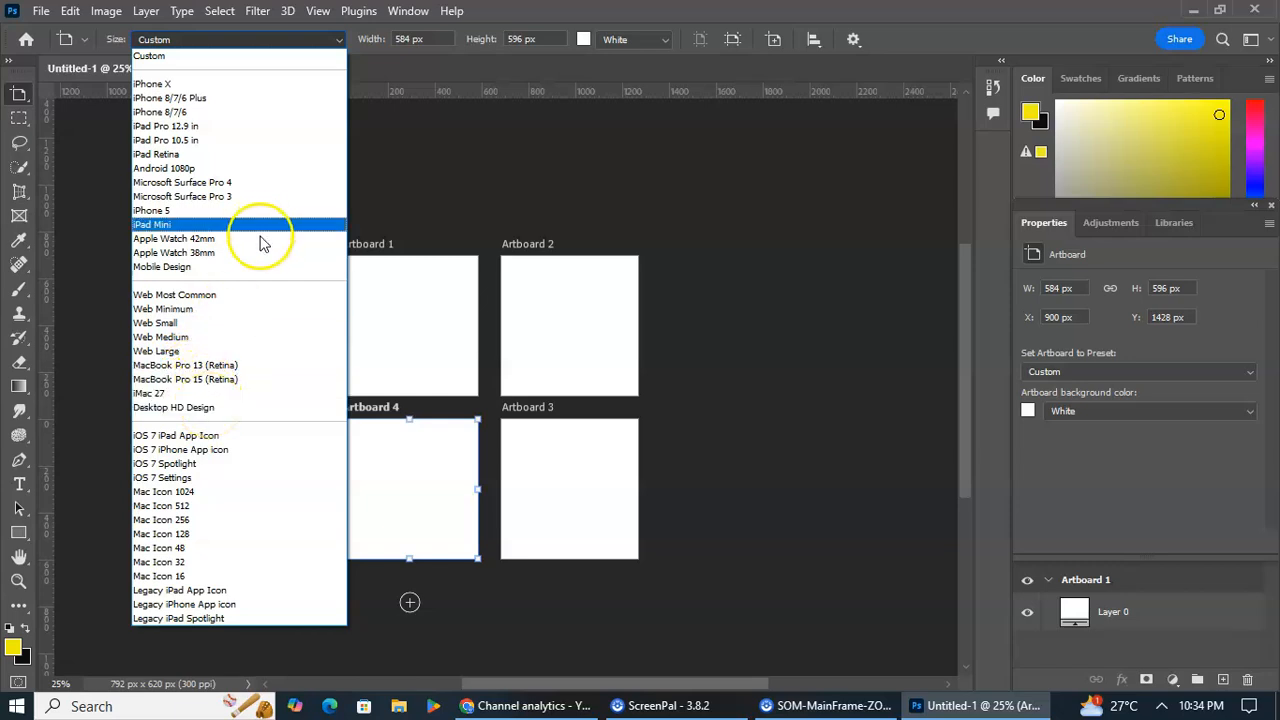
{"action": "left_click", "coordinate": [338, 42]}
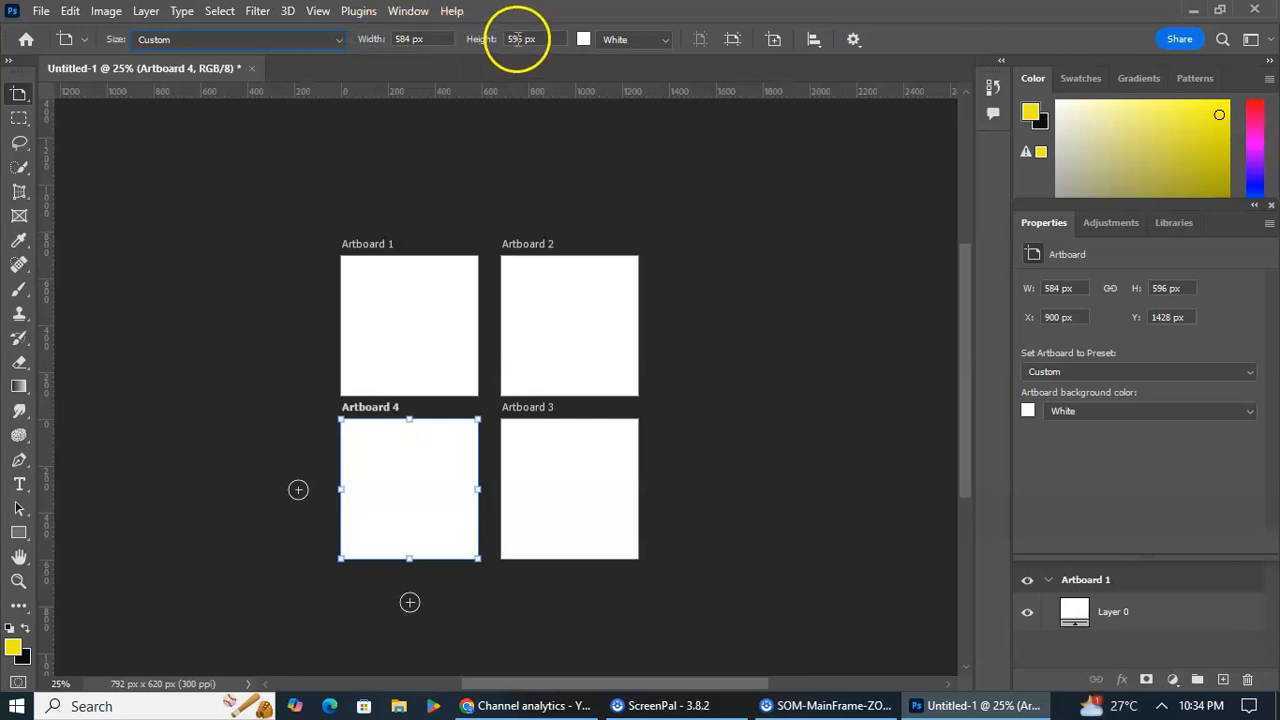
- Set Artboard 4's width to 300 px and its height to 700 px
{"action": "left_click", "coordinate": [410, 38]}
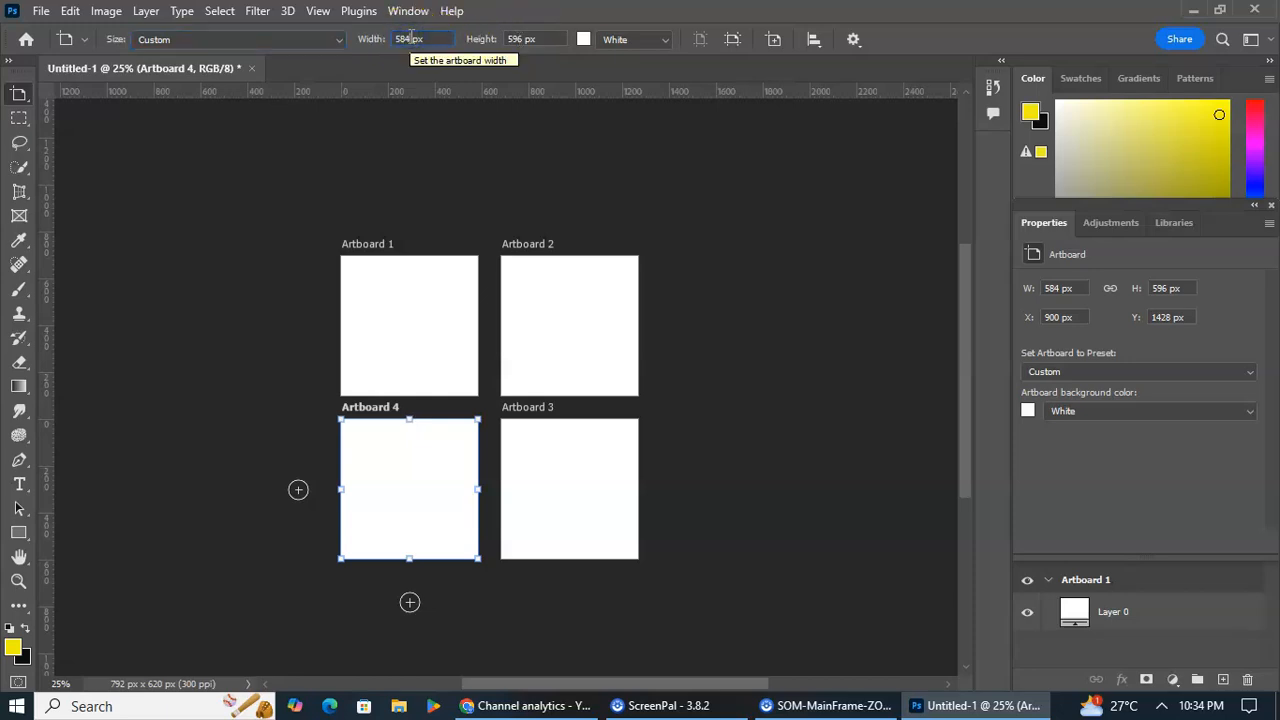
{"action": "type", "text": "5"}
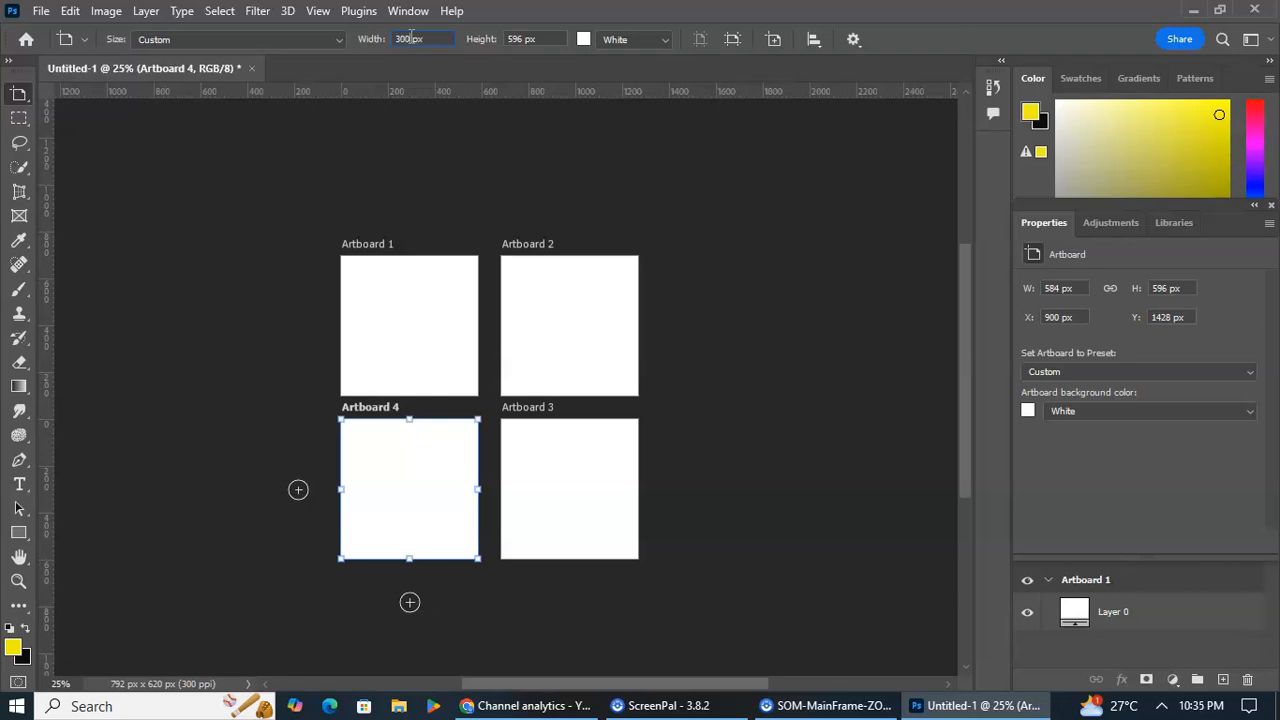
{"action": "key", "text": "Return"}
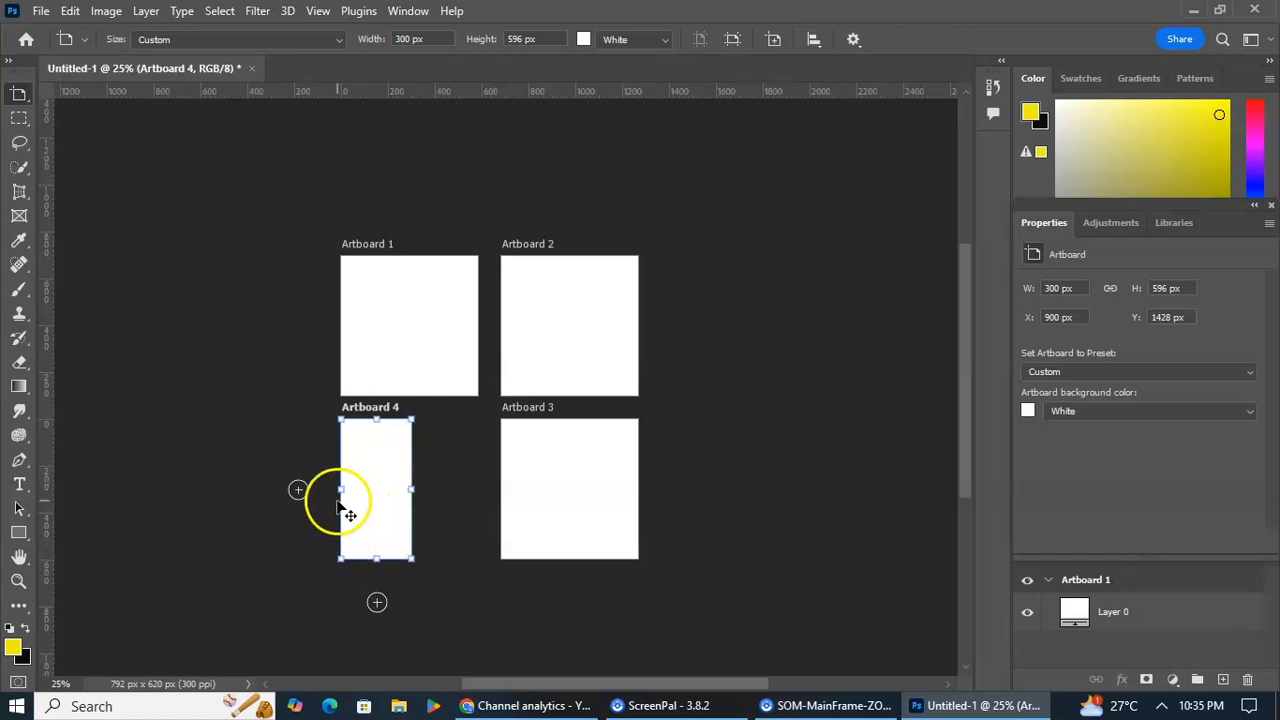
{"action": "left_click", "coordinate": [521, 39]}
{"action": "key", "text": "BackSpace"}
{"action": "key", "text": "Return"}
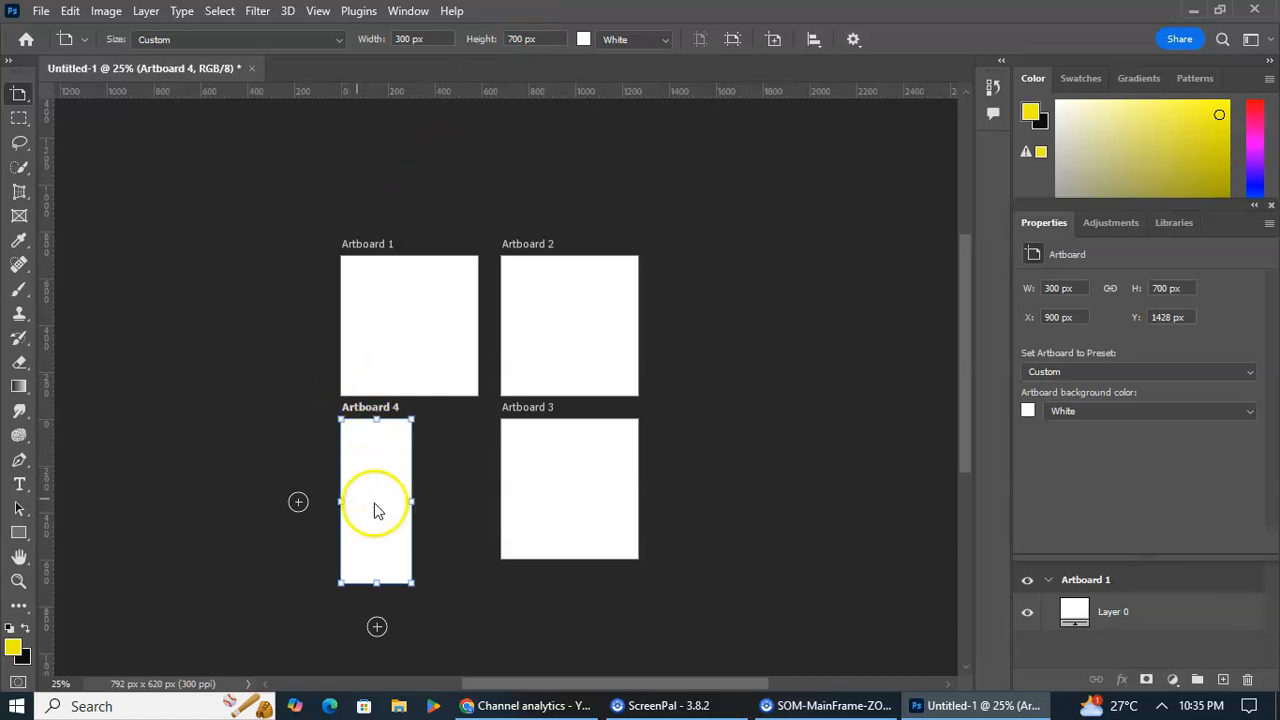
- Undo the height and width changes on Artboard 4 as well as the creation of that artboard
{"action": "left_click", "coordinate": [219, 541]}
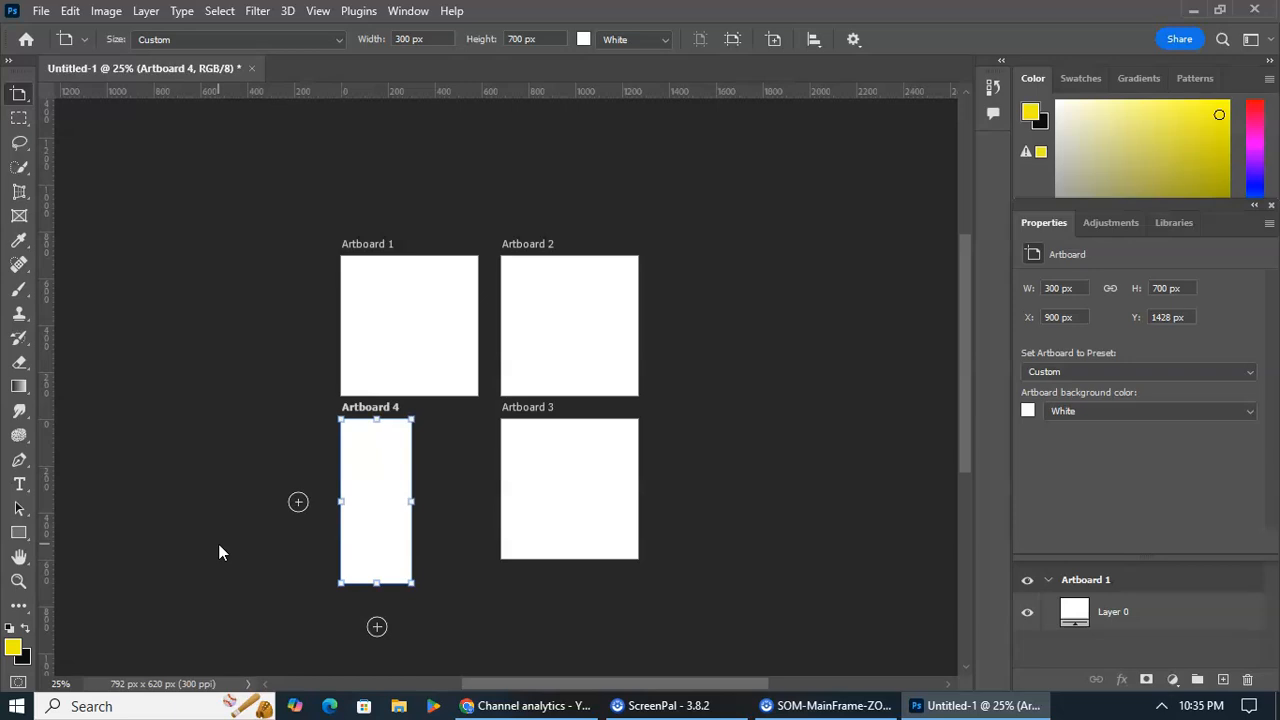
{"action": "key", "text": "ctrl+z"}
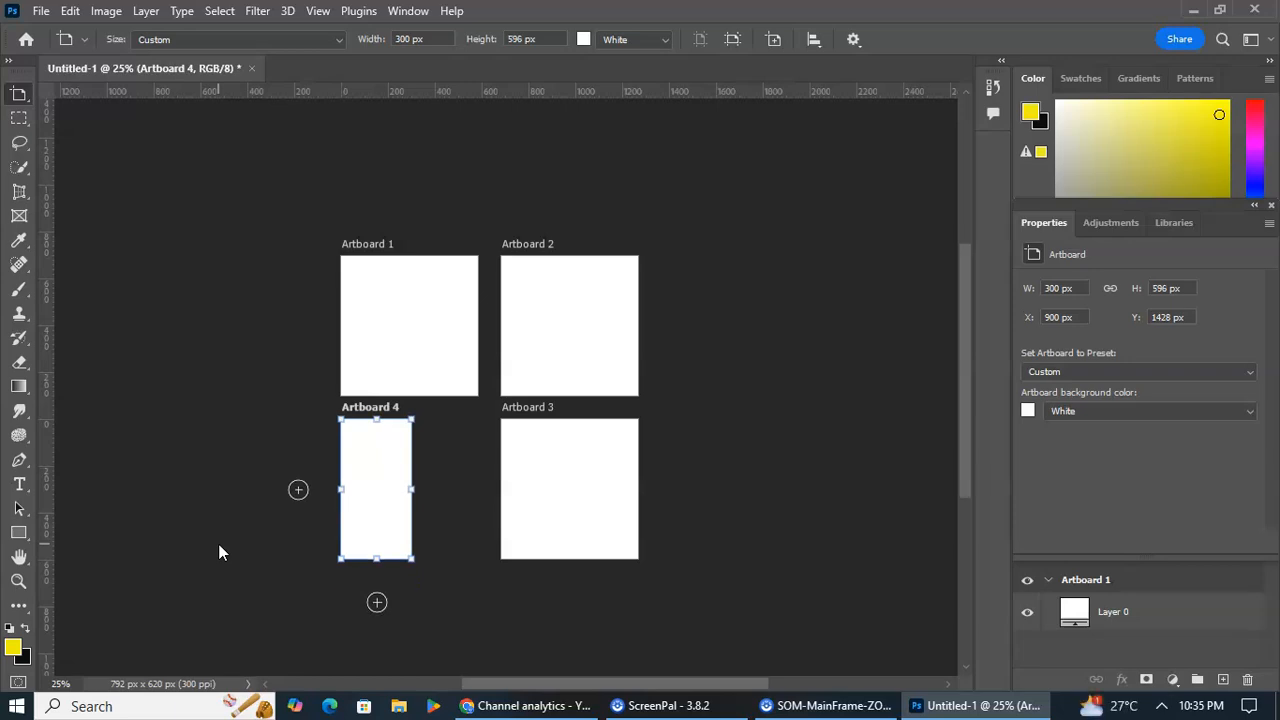
{"action": "key", "text": "ctrl+z"}
{"action": "key", "text": "ctrl+z"}
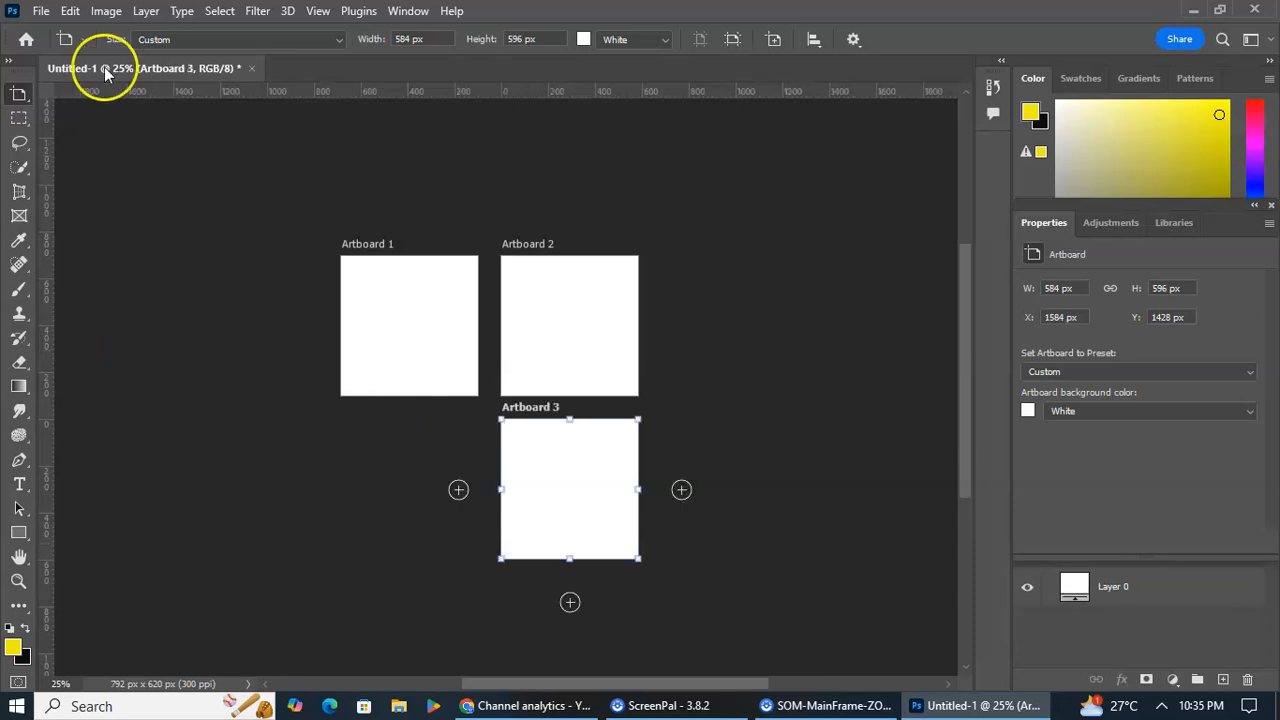
- Redo the creation of Artboard 4 without redoing its later size edits
{"action": "left_click", "coordinate": [72, 12]}
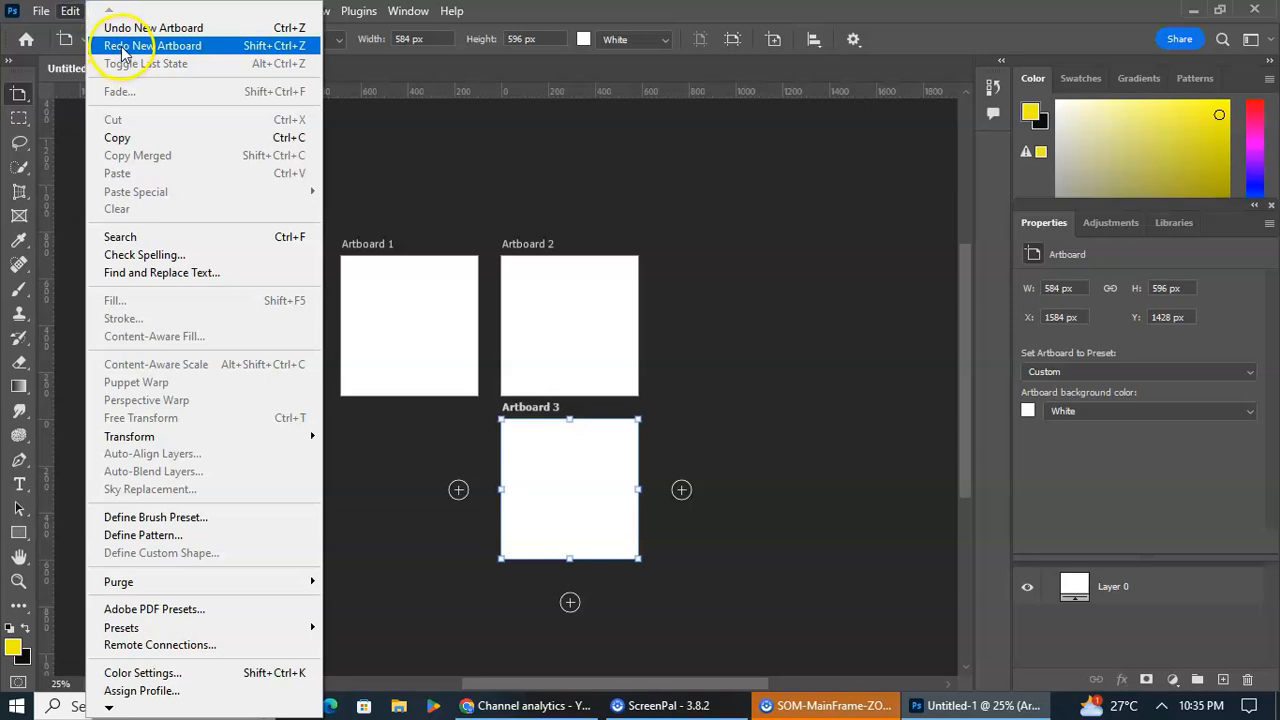
{"action": "left_click", "coordinate": [121, 45]}
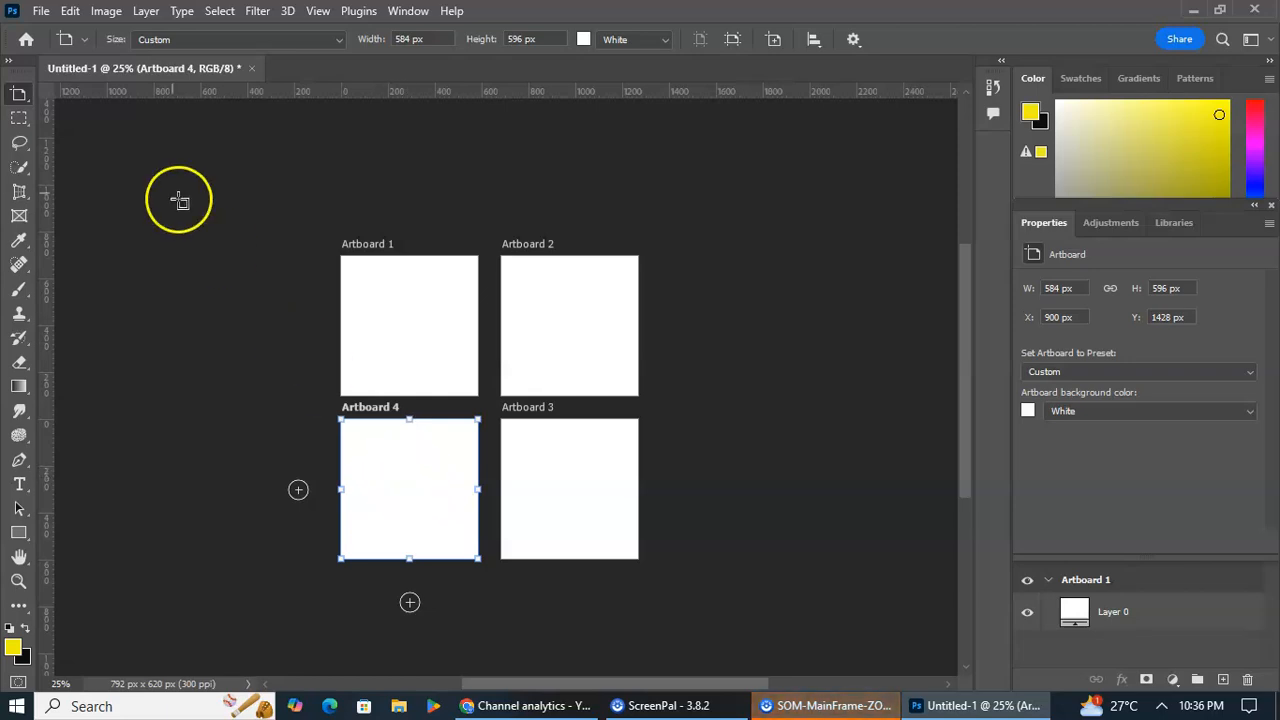
{"action": "left_click", "coordinate": [72, 12]}
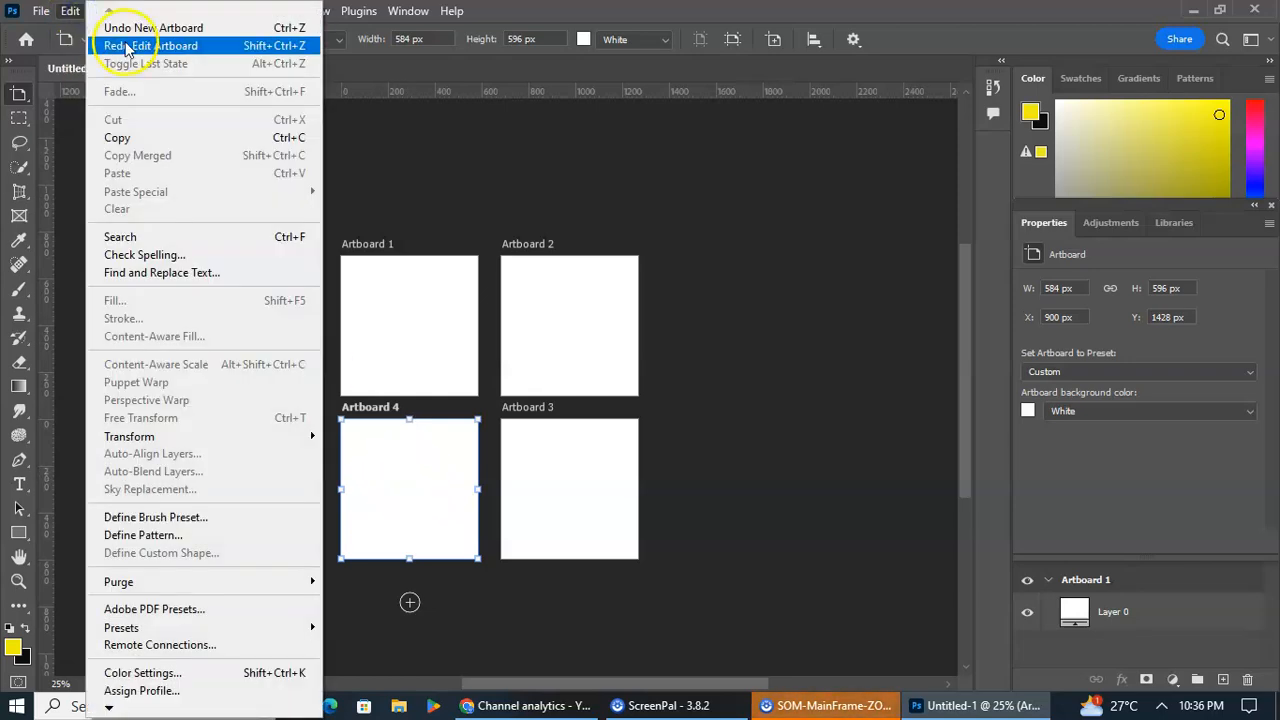
{"action": "left_click", "coordinate": [422, 185]}
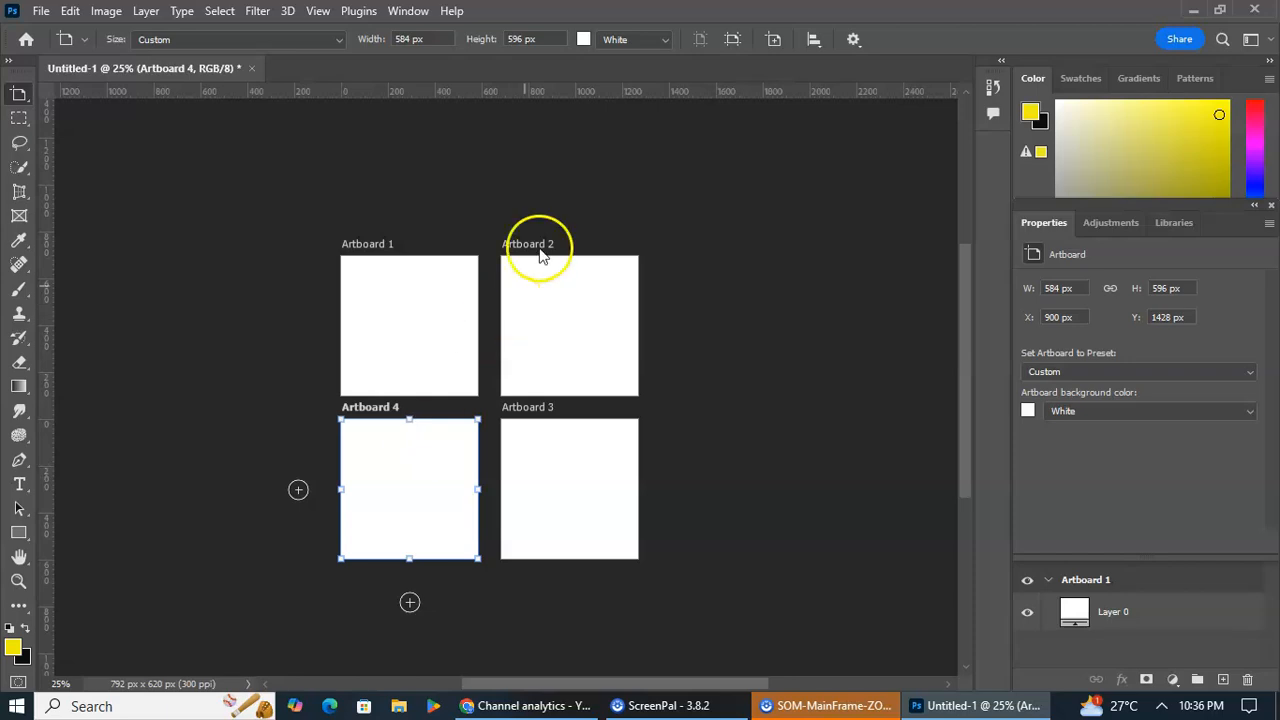
- Try a black background and a transparent background on Artboard 4
{"action": "left_click", "coordinate": [663, 45]}
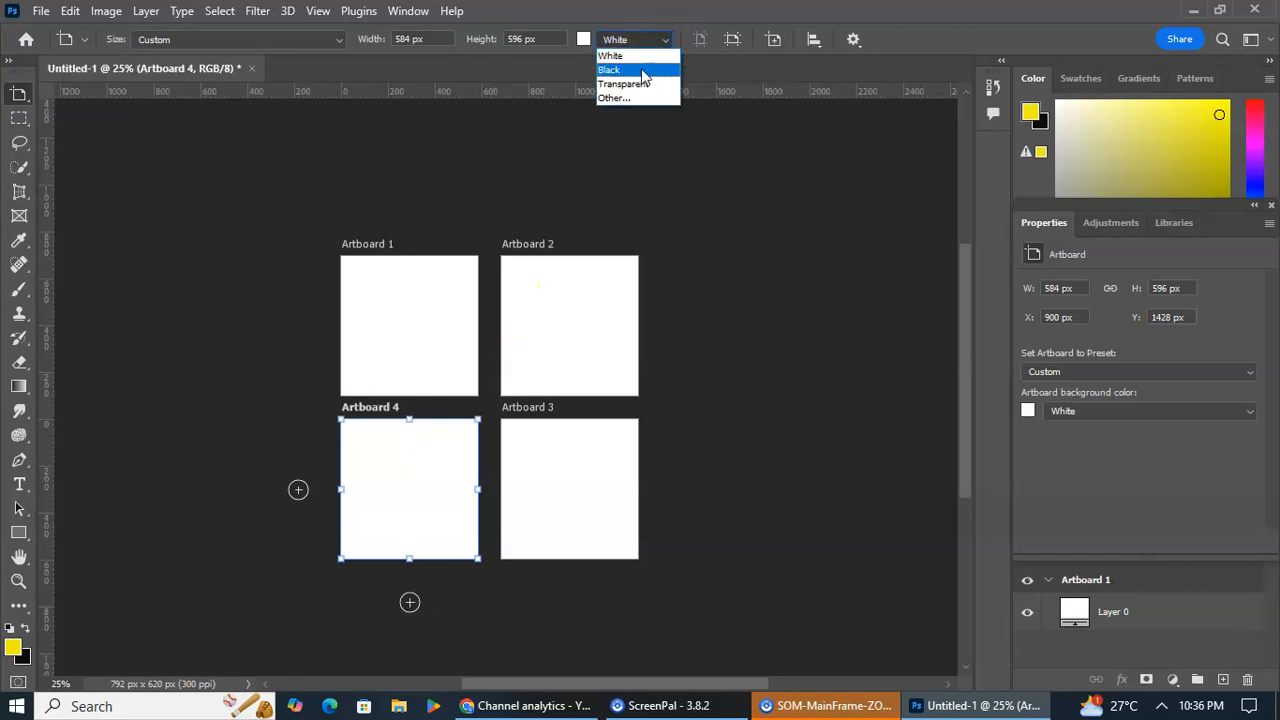
{"action": "left_click", "coordinate": [667, 45]}
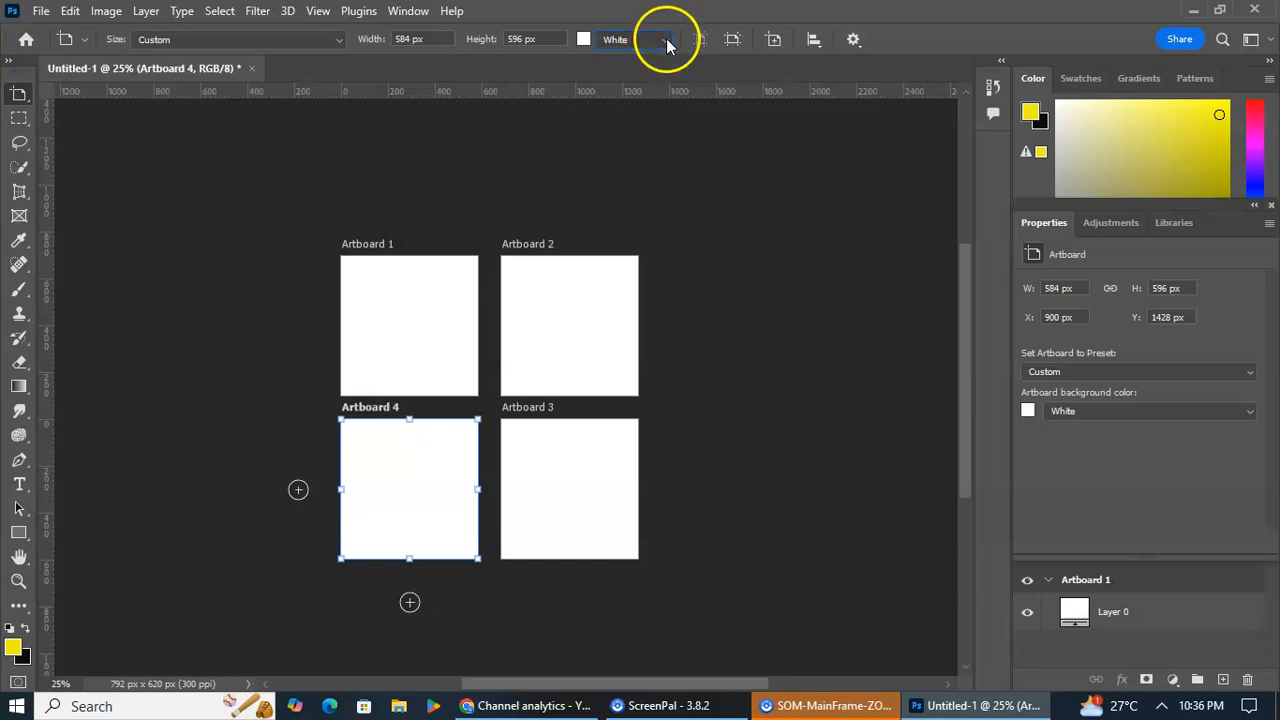
{"action": "left_click", "coordinate": [667, 45]}
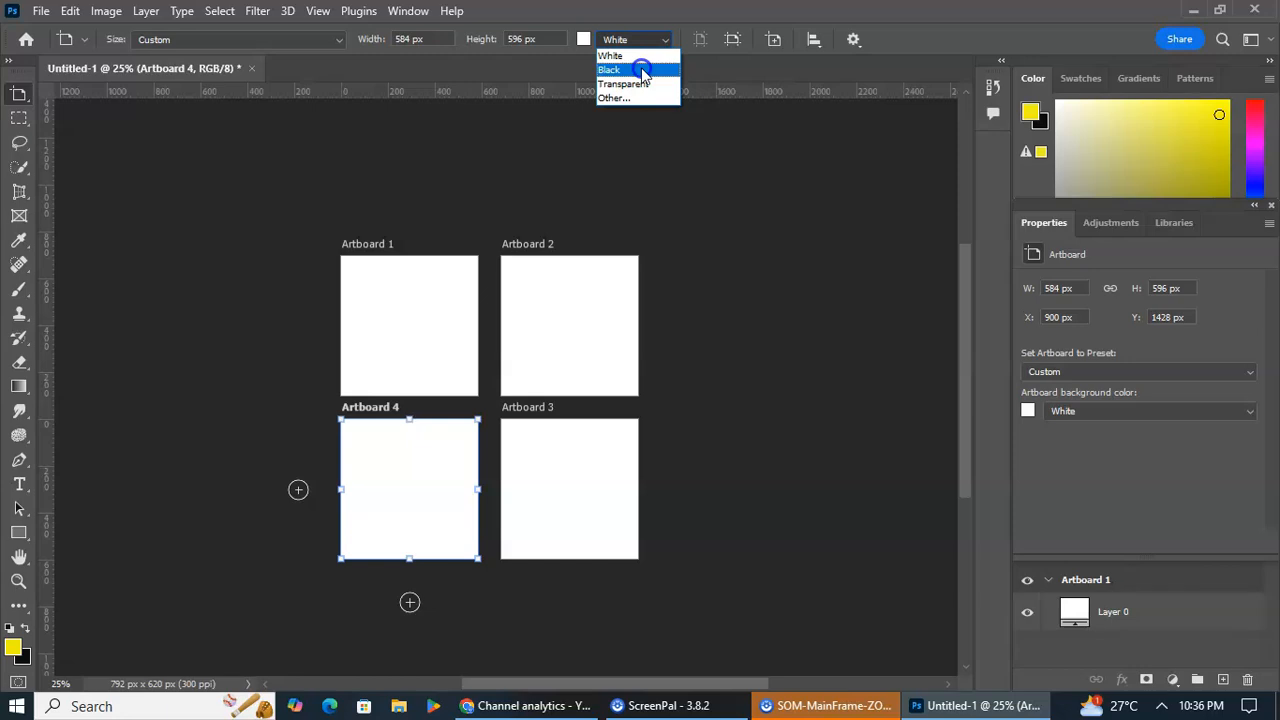
{"action": "left_click", "coordinate": [643, 71]}
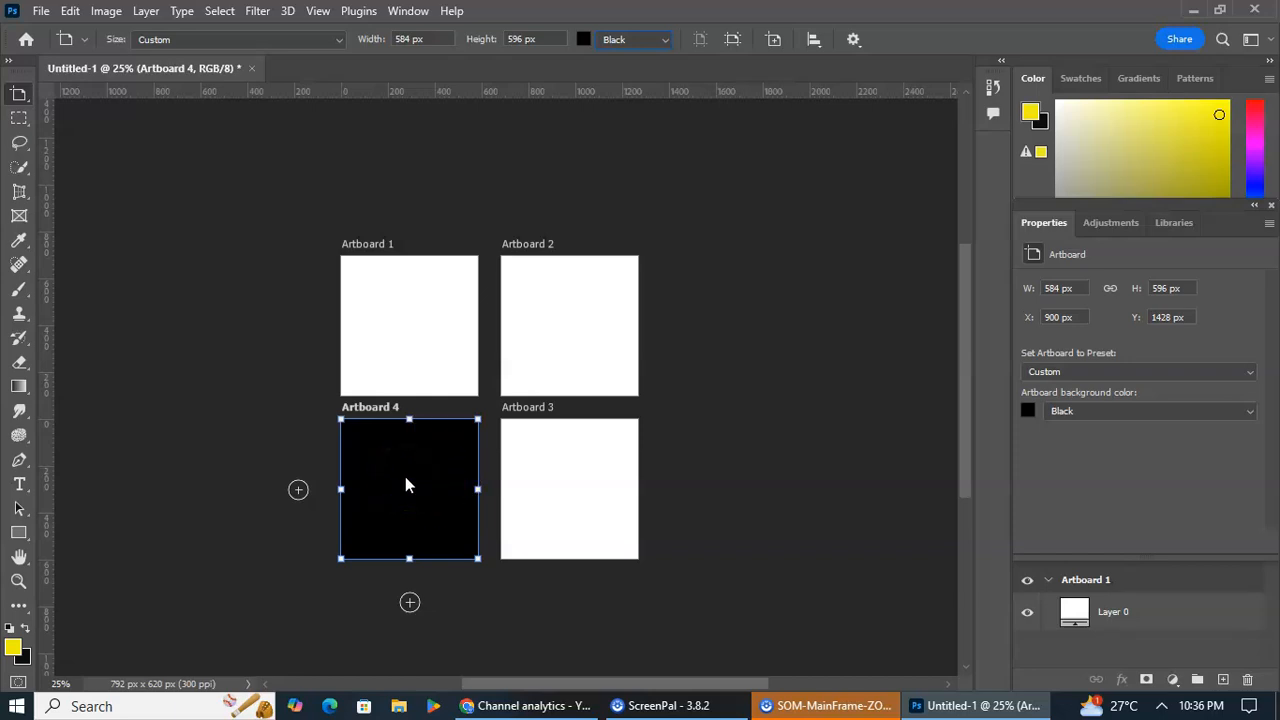
{"action": "left_click", "coordinate": [668, 40]}
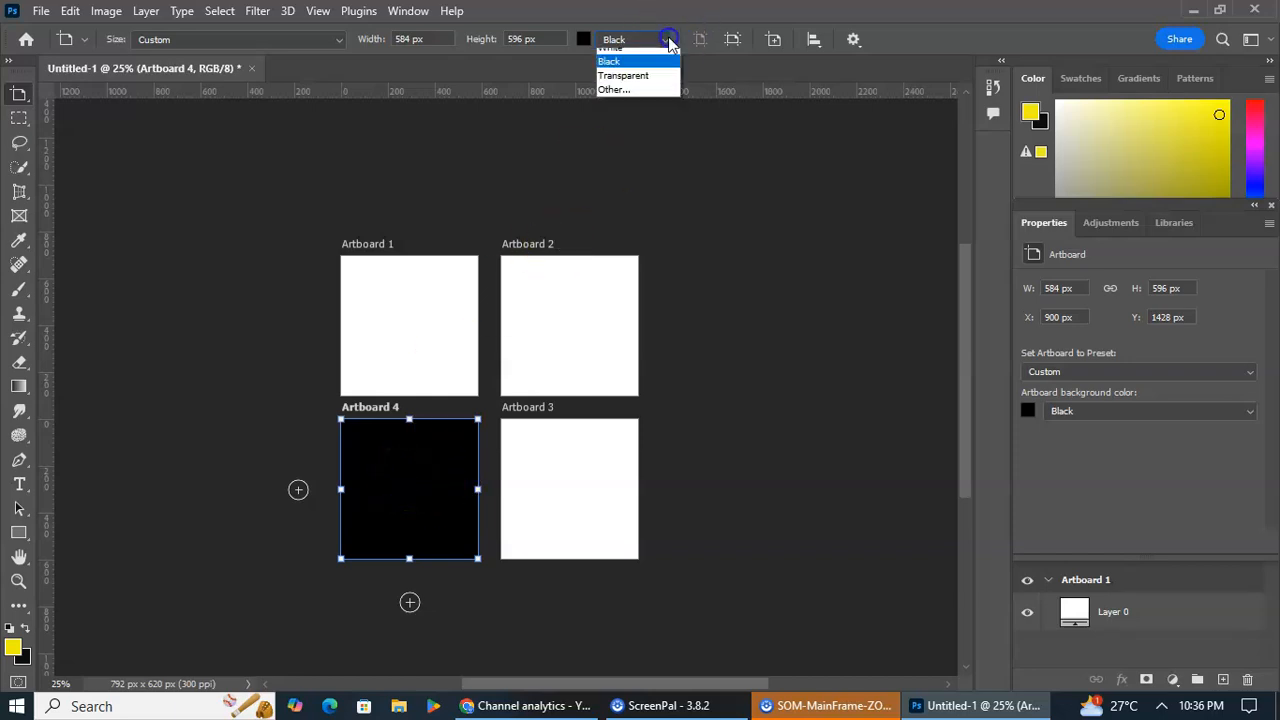
{"action": "left_click", "coordinate": [648, 85]}
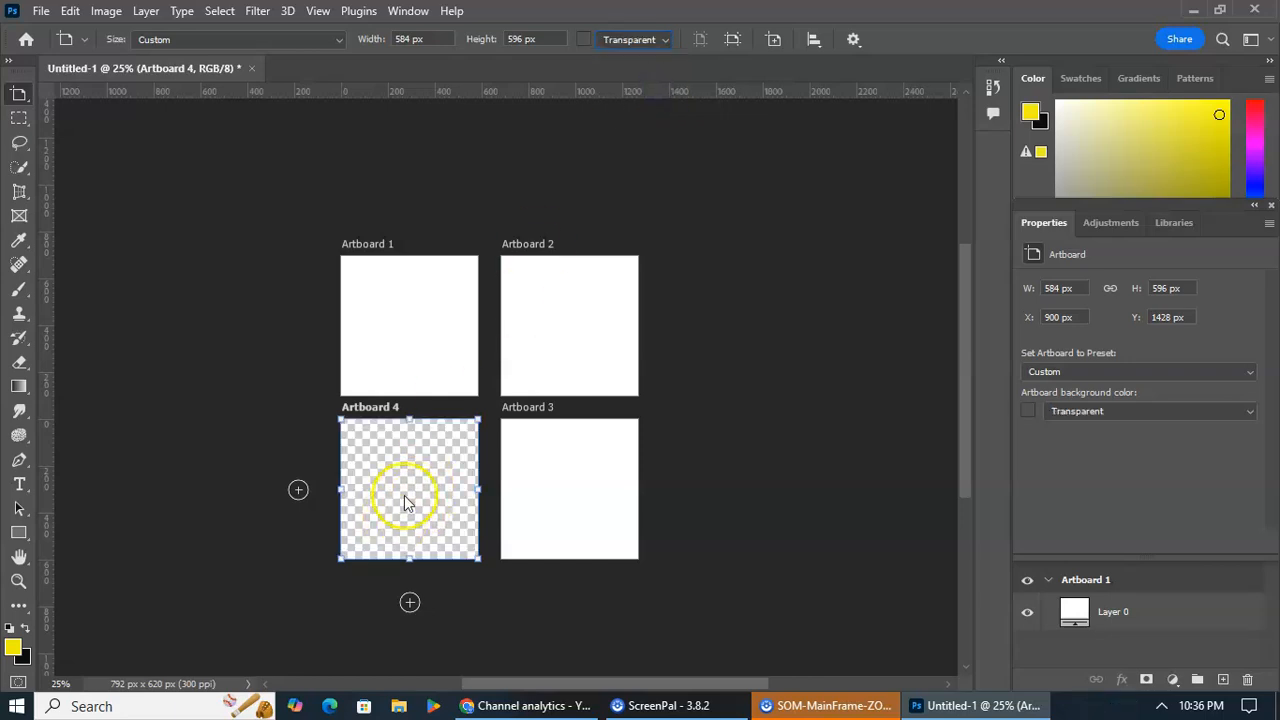
- Give Artboard 4 a custom bright cyan background, hex 0ce6f4
{"action": "left_click", "coordinate": [662, 43]}
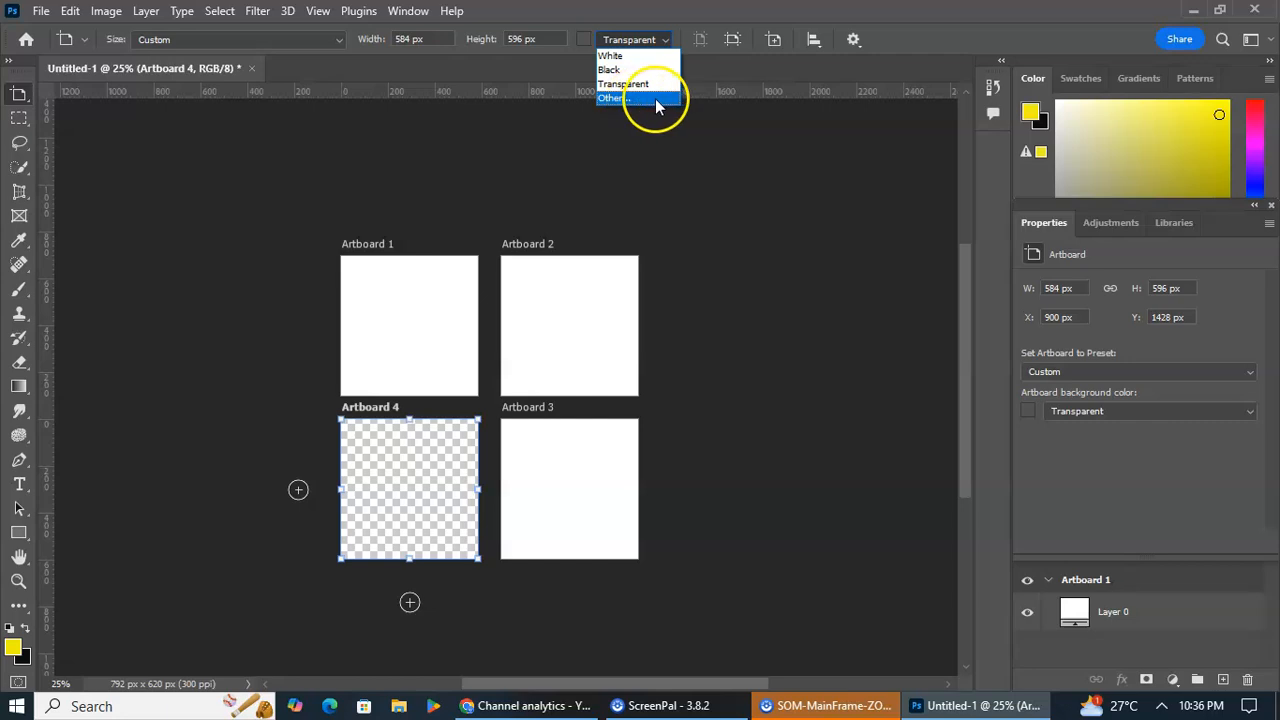
{"action": "left_click", "coordinate": [655, 98]}
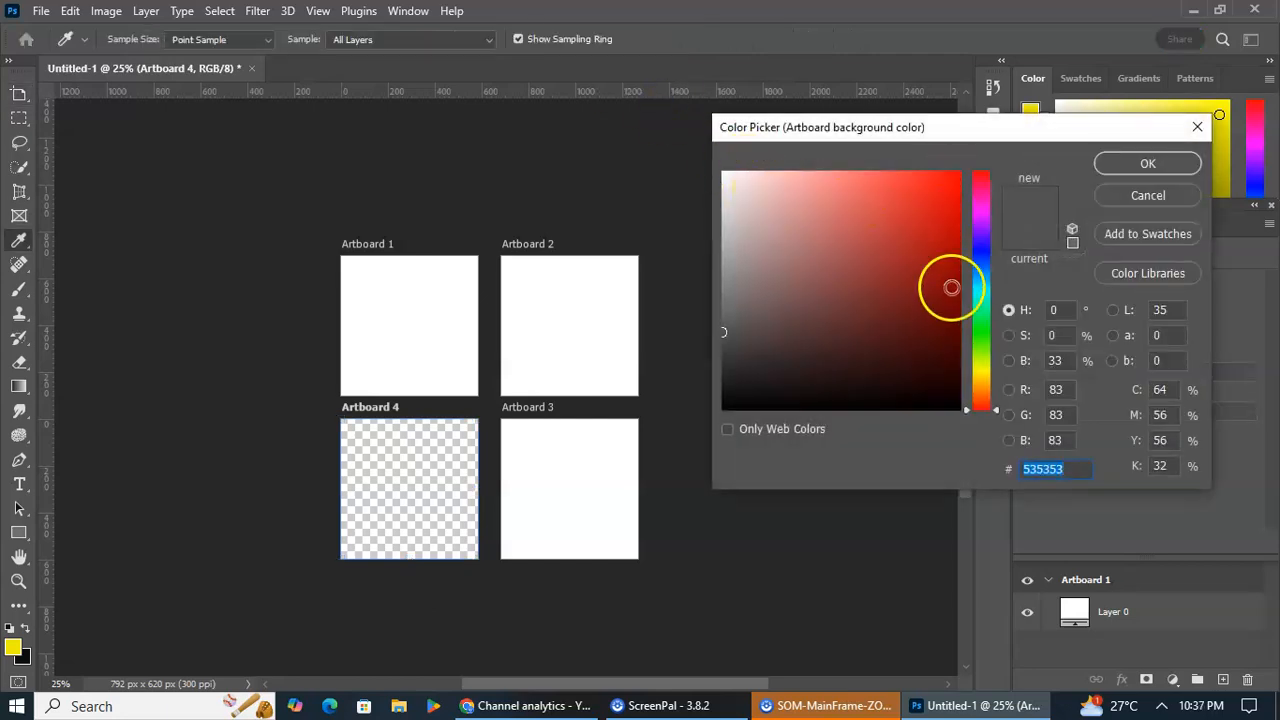
{"action": "left_click", "coordinate": [980, 212]}
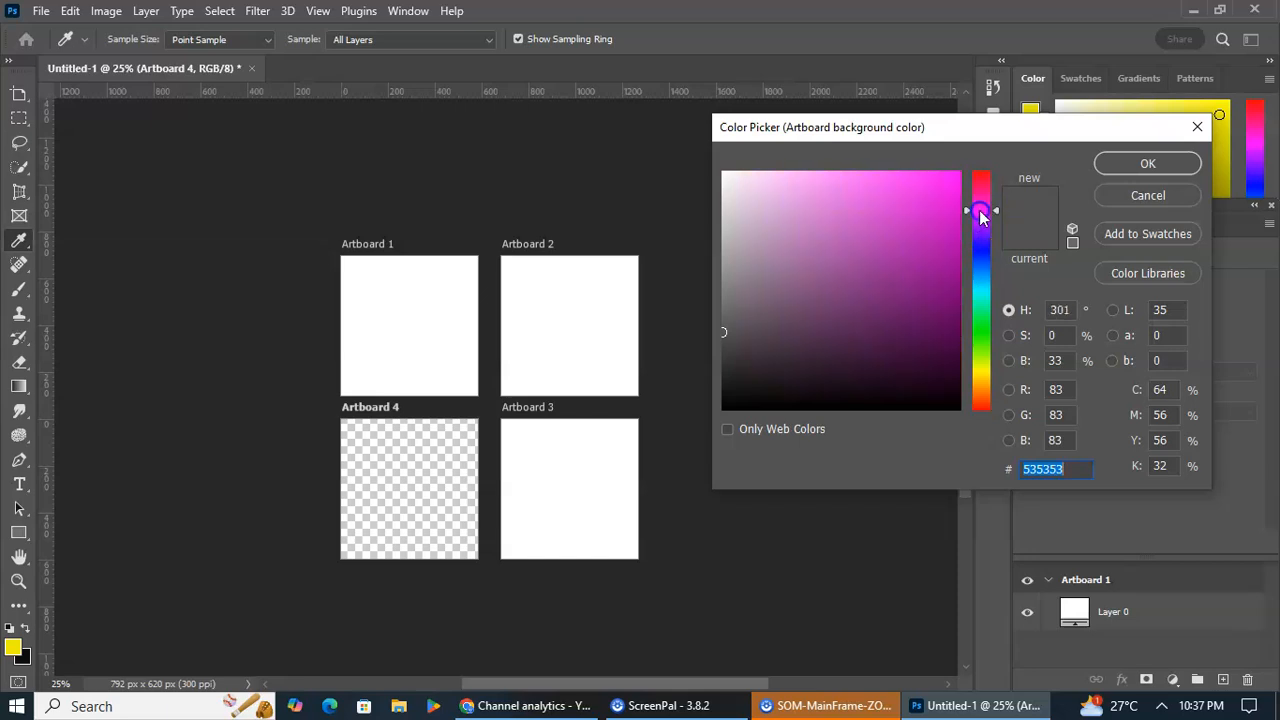
{"action": "left_click", "coordinate": [985, 241]}
{"action": "left_click", "coordinate": [978, 291]}
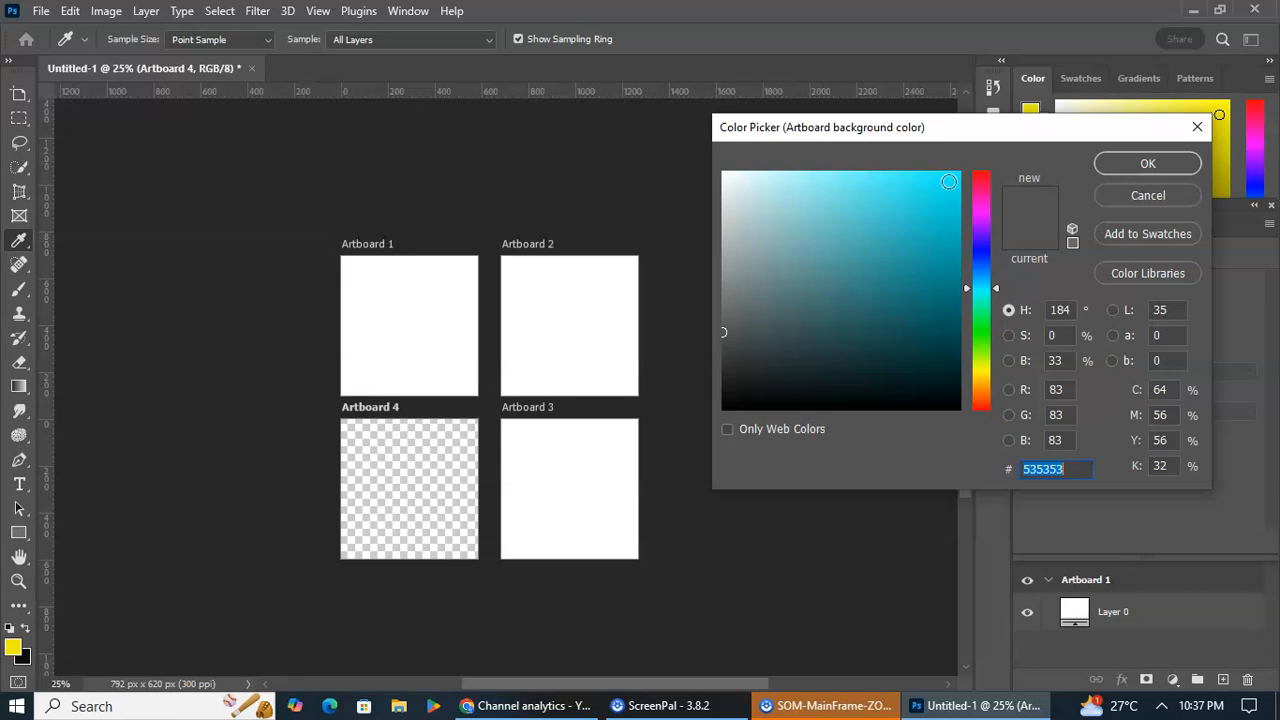
{"action": "left_click", "coordinate": [948, 181]}
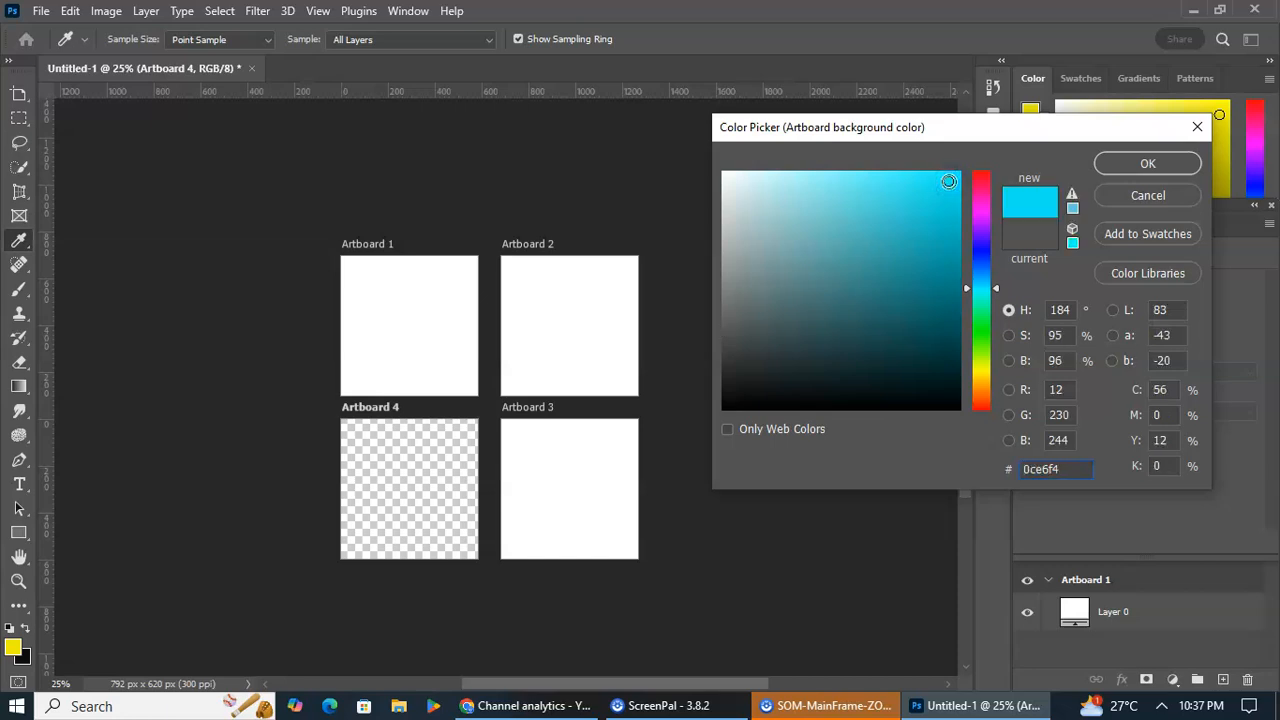
{"action": "left_click", "coordinate": [1125, 163]}
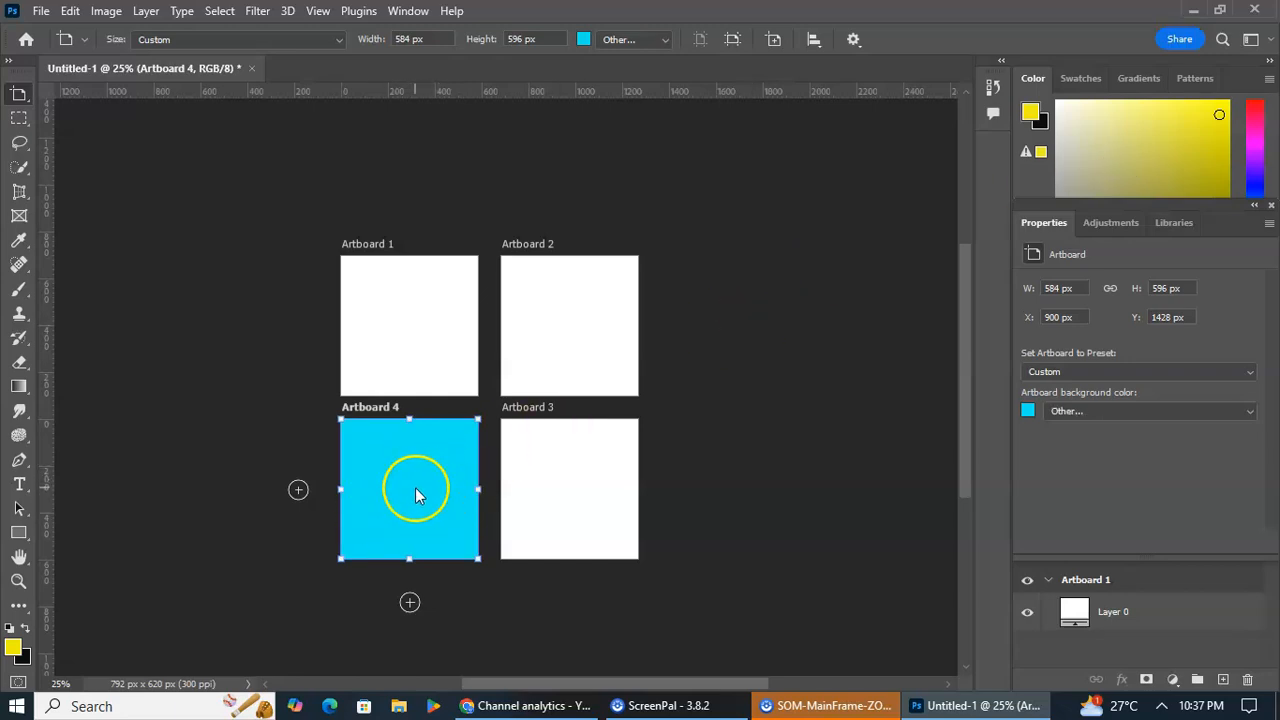
- Give Artboard 3 a custom bright green background, hex 0ff60a
{"action": "left_click", "coordinate": [530, 408]}
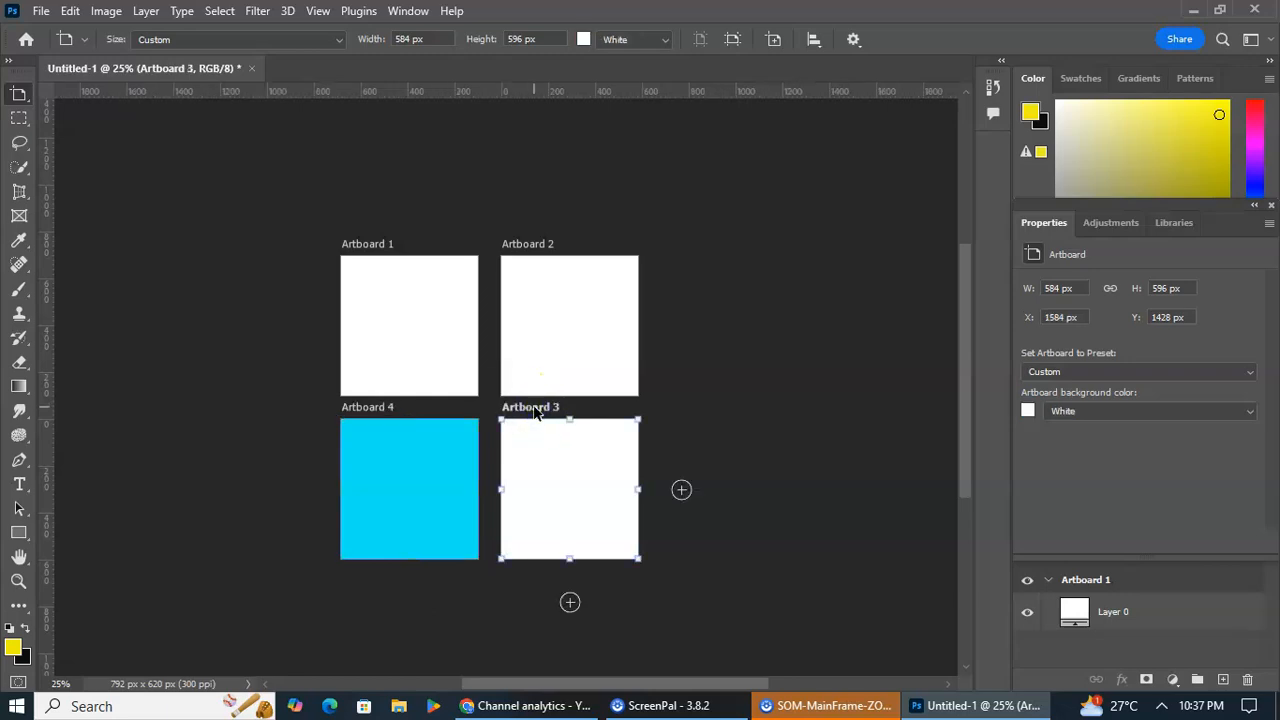
{"action": "left_click", "coordinate": [663, 40]}
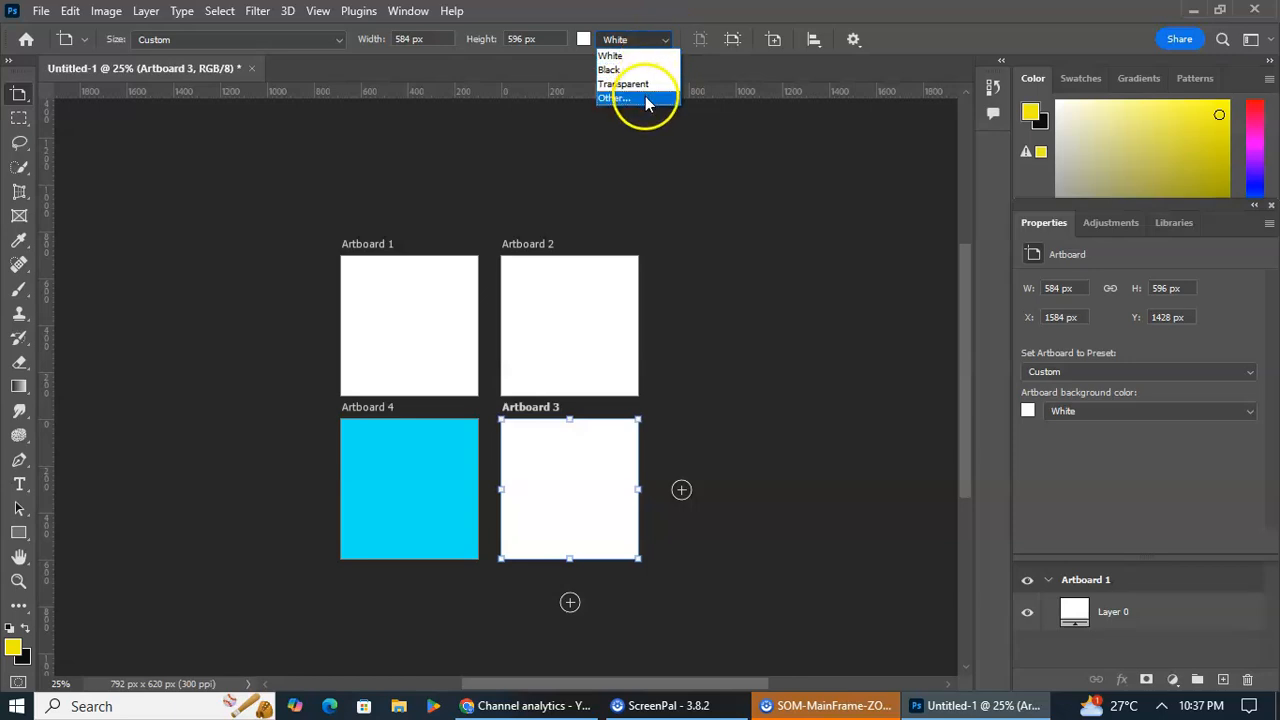
{"action": "left_click", "coordinate": [665, 40]}
{"action": "left_click", "coordinate": [663, 42]}
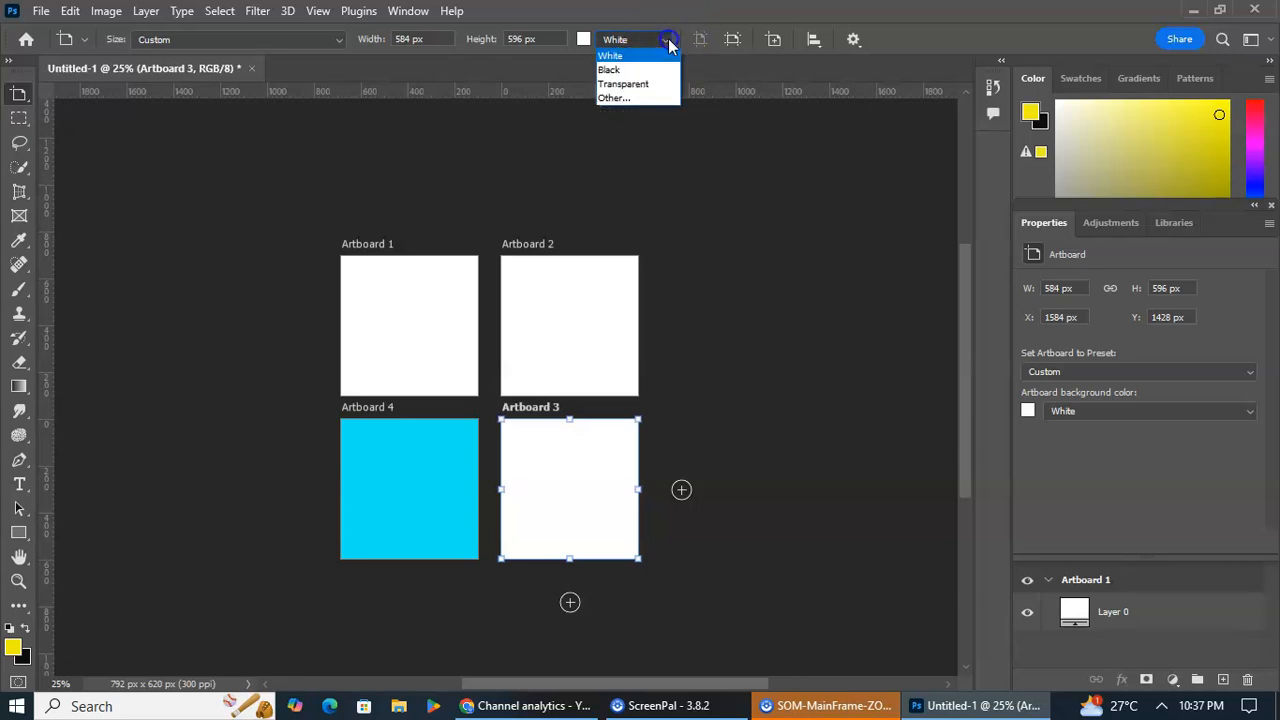
{"action": "left_click", "coordinate": [646, 100]}
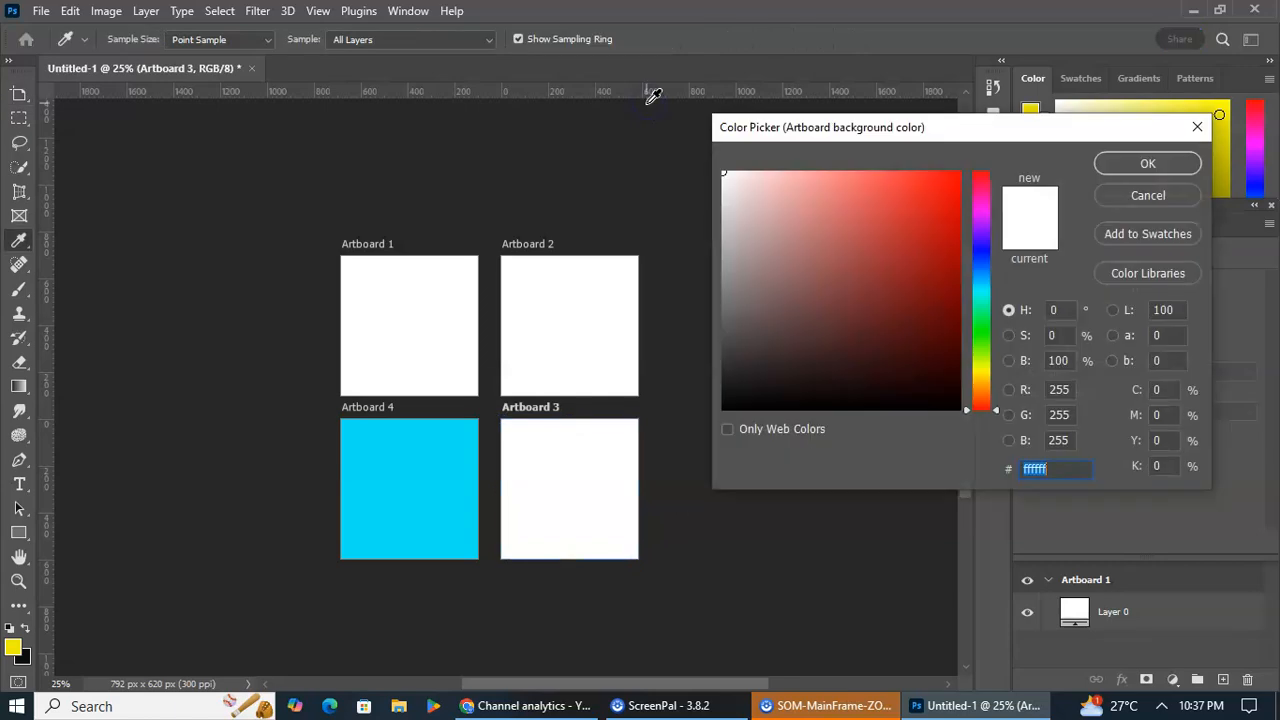
{"action": "left_click", "coordinate": [984, 336]}
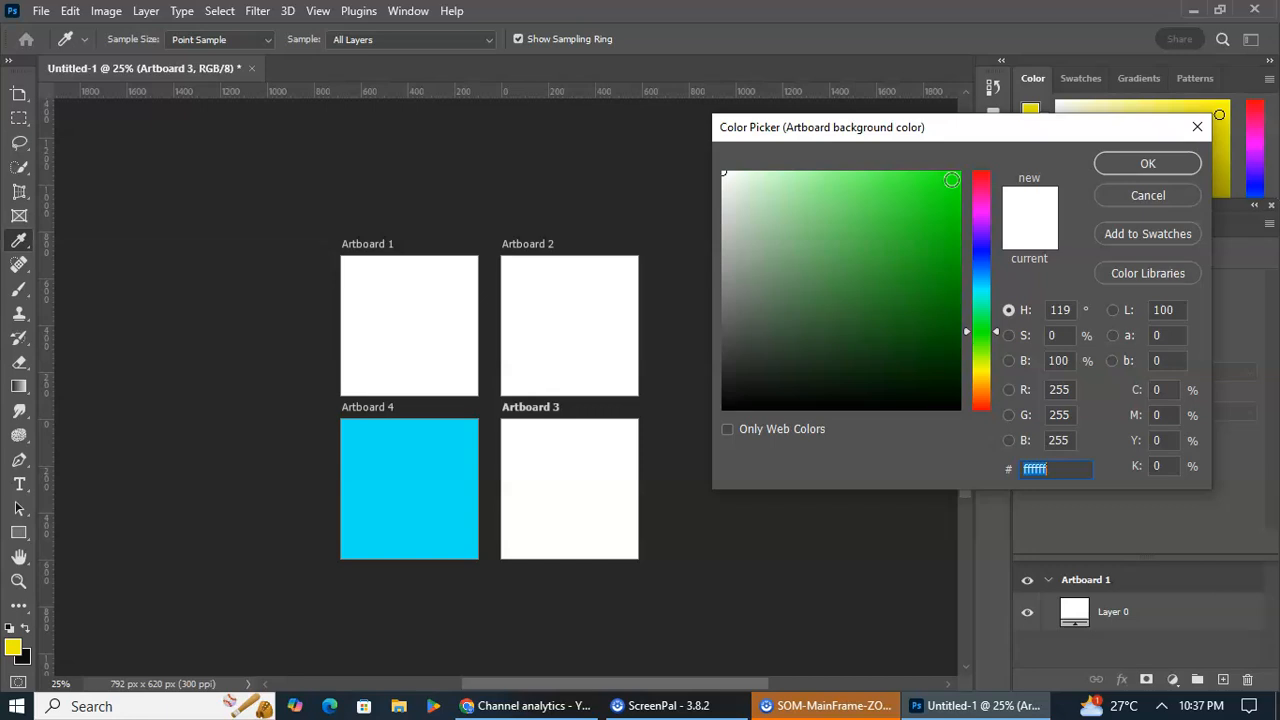
{"action": "left_click", "coordinate": [951, 180]}
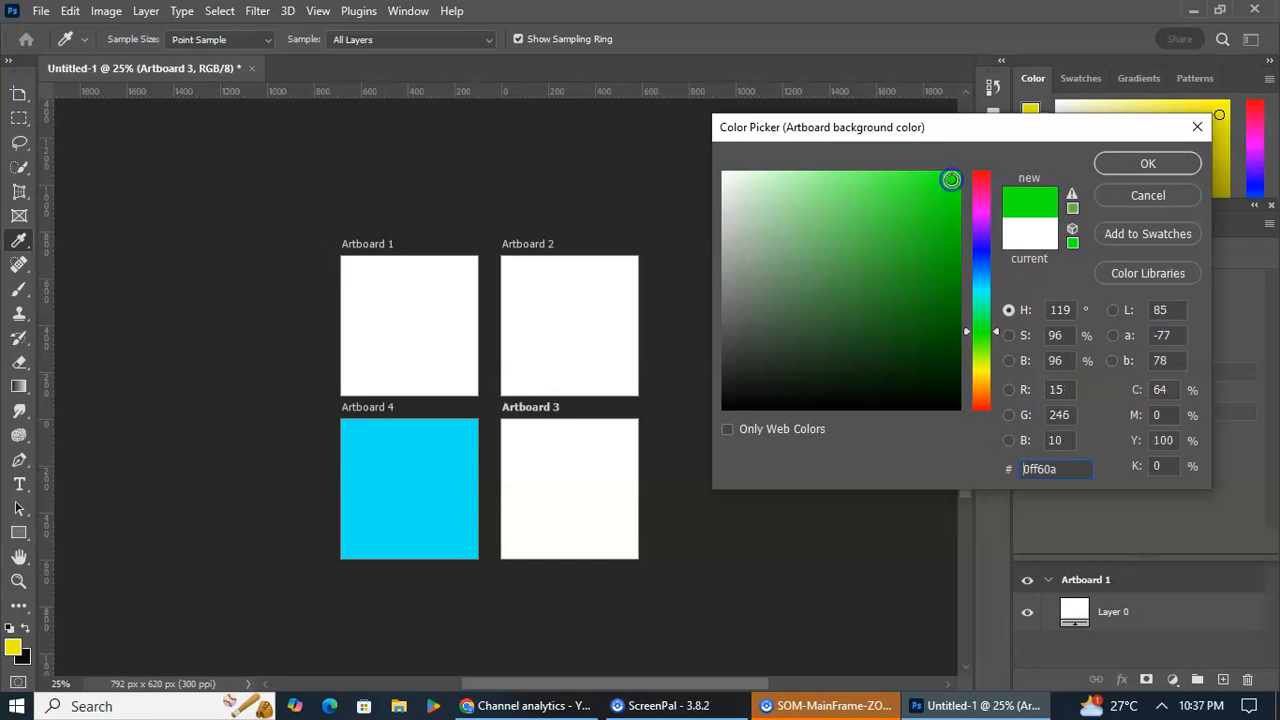
{"action": "left_click", "coordinate": [1140, 166]}
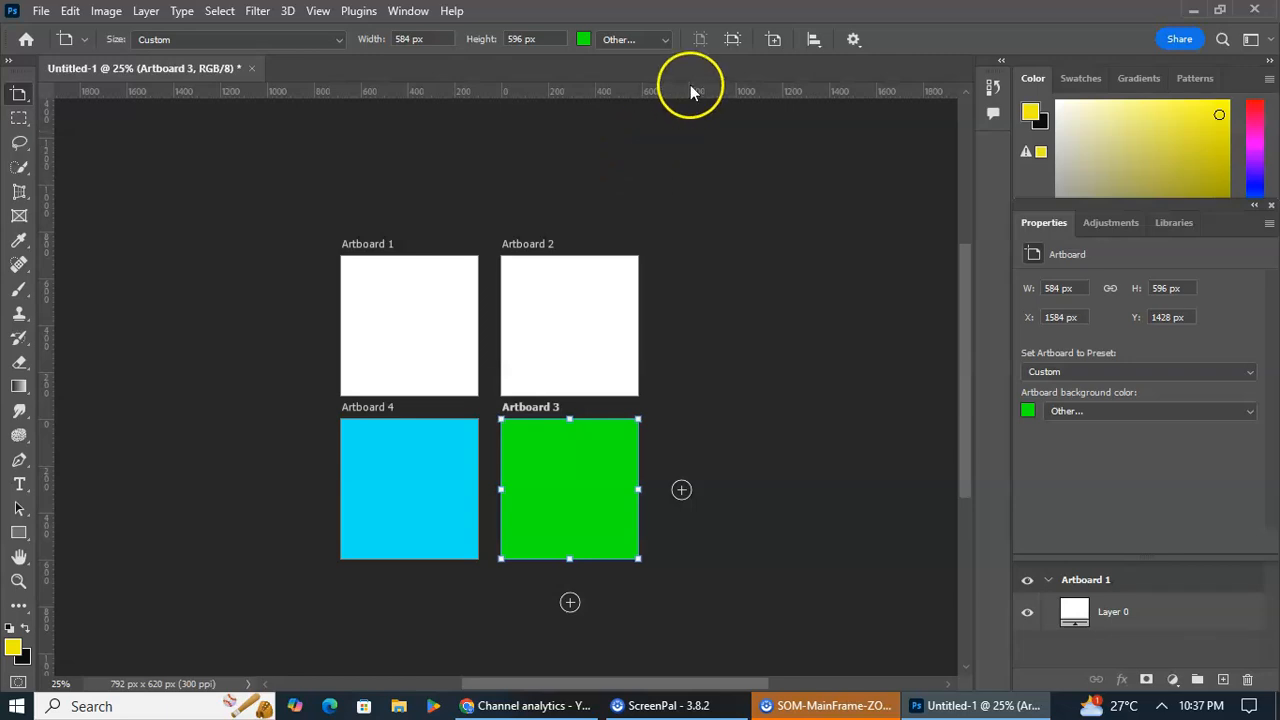
- Shorten Artboard 3 to a height of 298 px and switch its orientation to portrait
{"action": "left_click", "coordinate": [731, 42]}
{"action": "left_click_drag", "start_coordinate": [570, 561], "coordinate": [570, 494]}
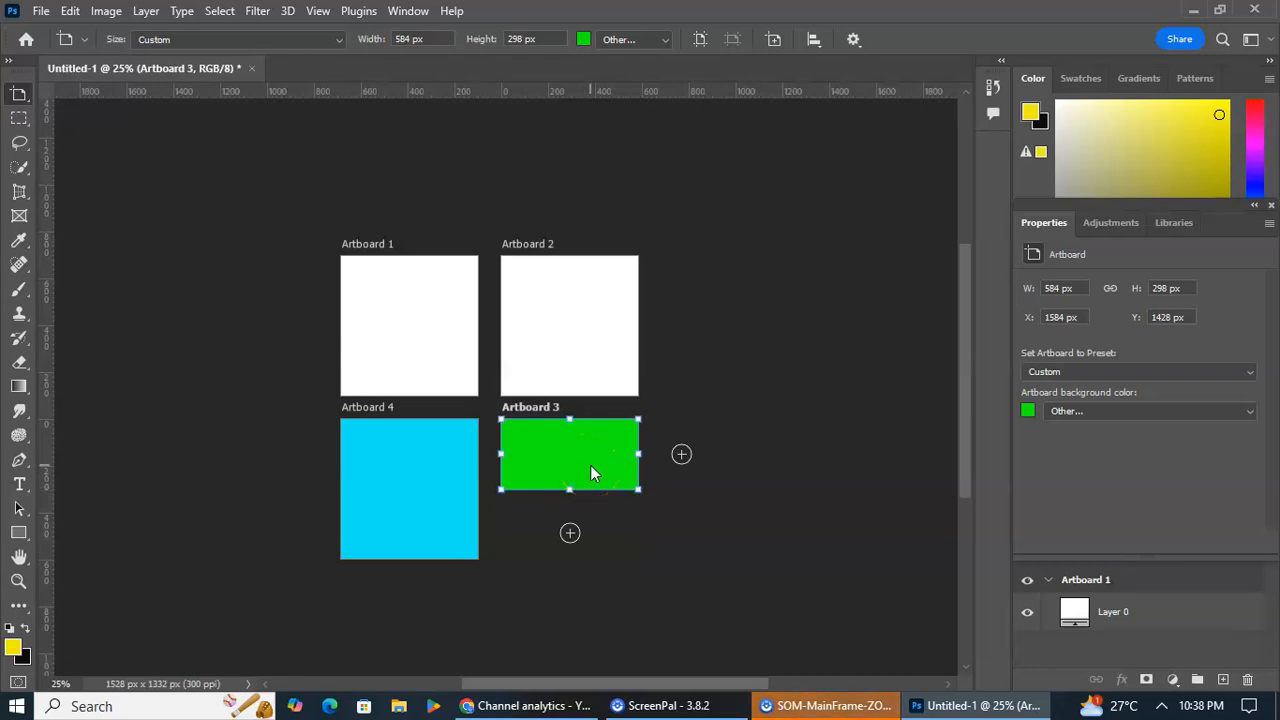
{"action": "left_click", "coordinate": [701, 40]}
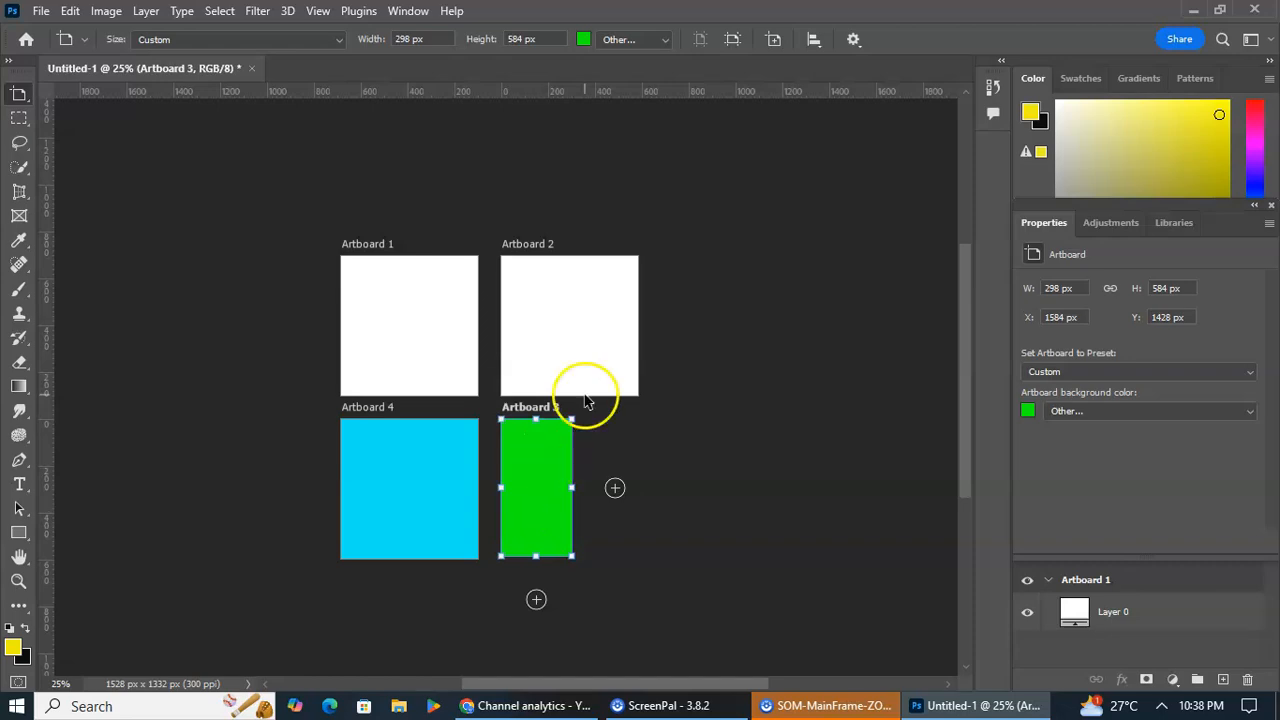
- Switch Artboard 3 to landscape orientation and extend its lower edge to a height of 596 px
{"action": "left_click", "coordinate": [732, 41]}
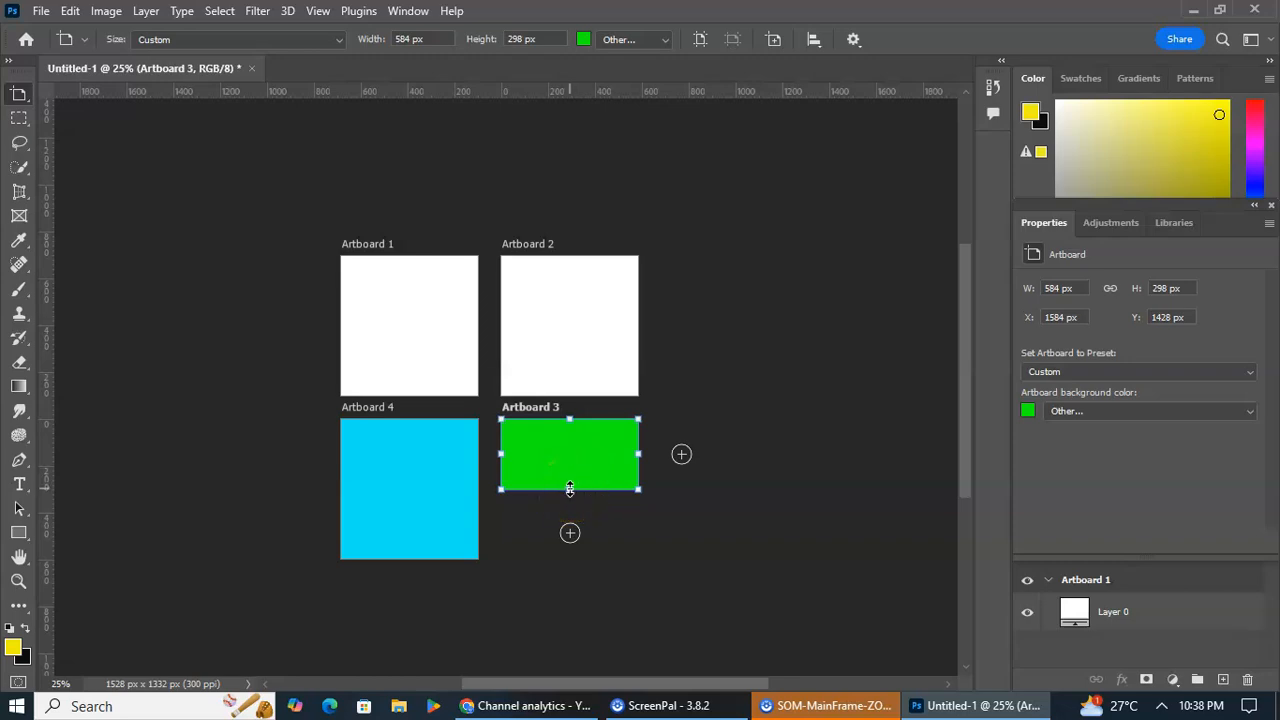
{"action": "left_click_drag", "start_coordinate": [570, 489], "coordinate": [572, 560]}
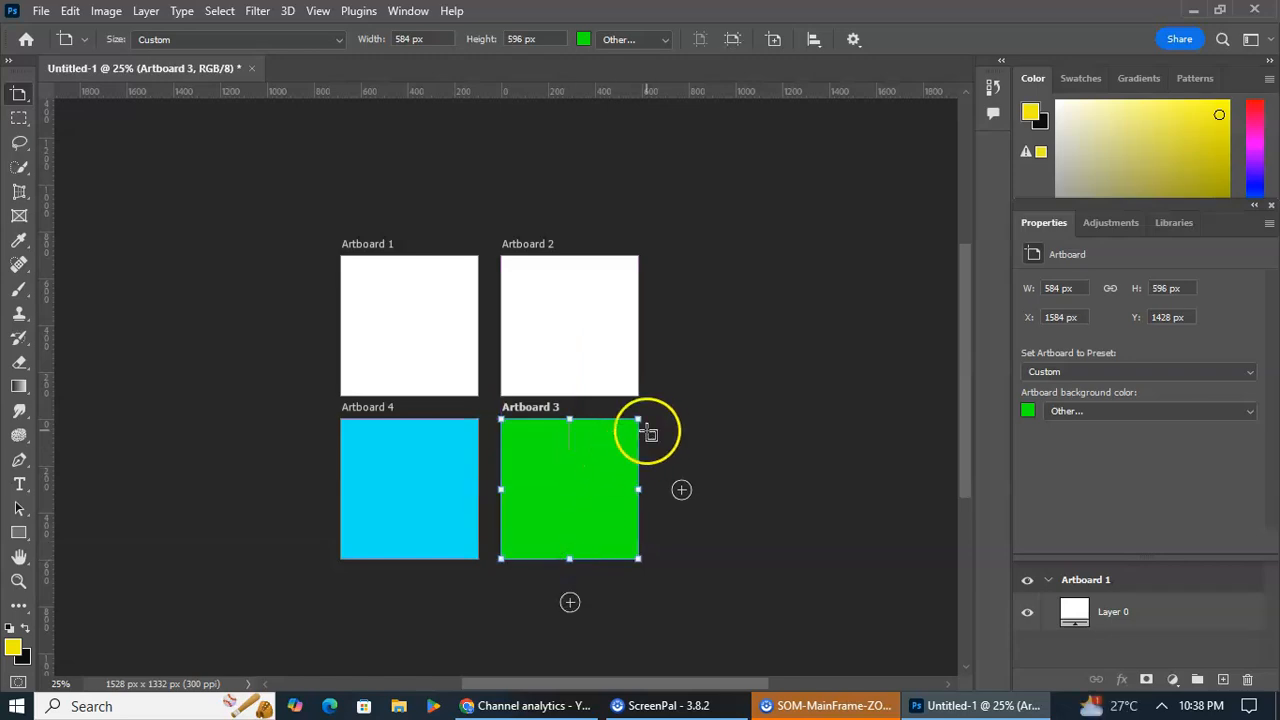
- Add a new artboard with Artboard 3's size and green background just right of Artboard 2, and reselect Artboard 3
{"action": "left_click", "coordinate": [775, 40]}
{"action": "left_click", "coordinate": [650, 260]}
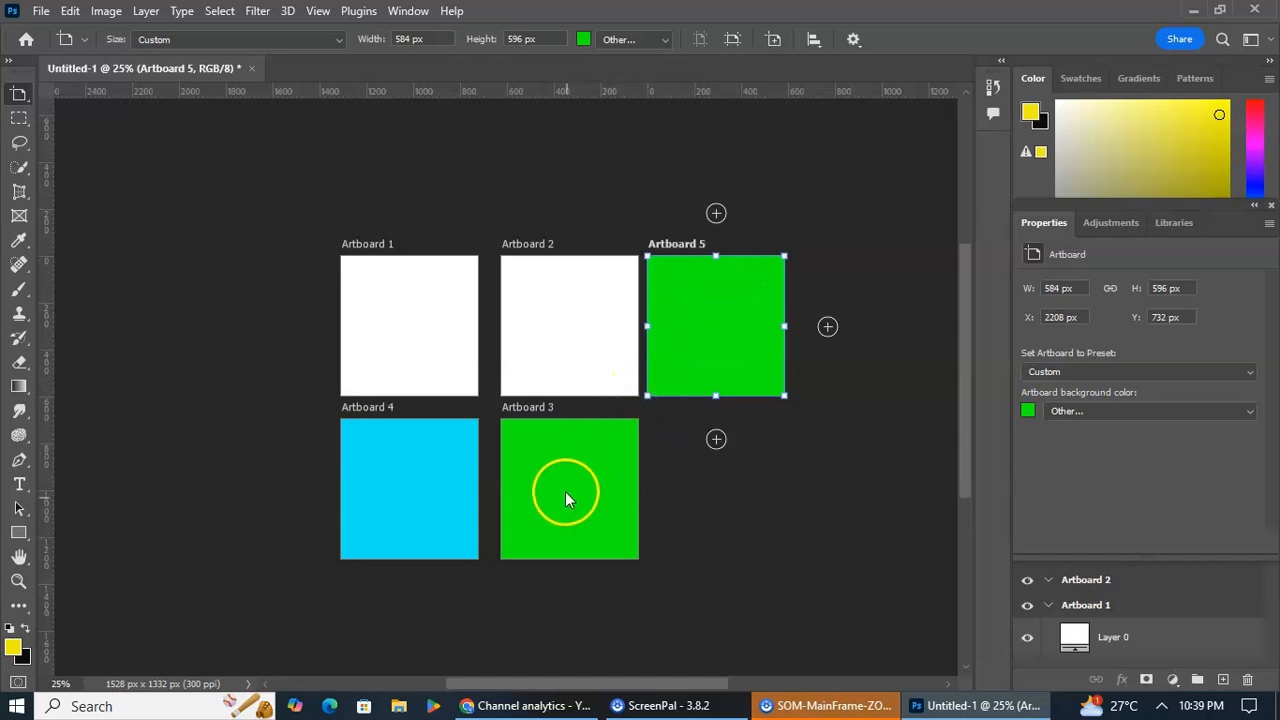
{"action": "left_click", "coordinate": [540, 410]}
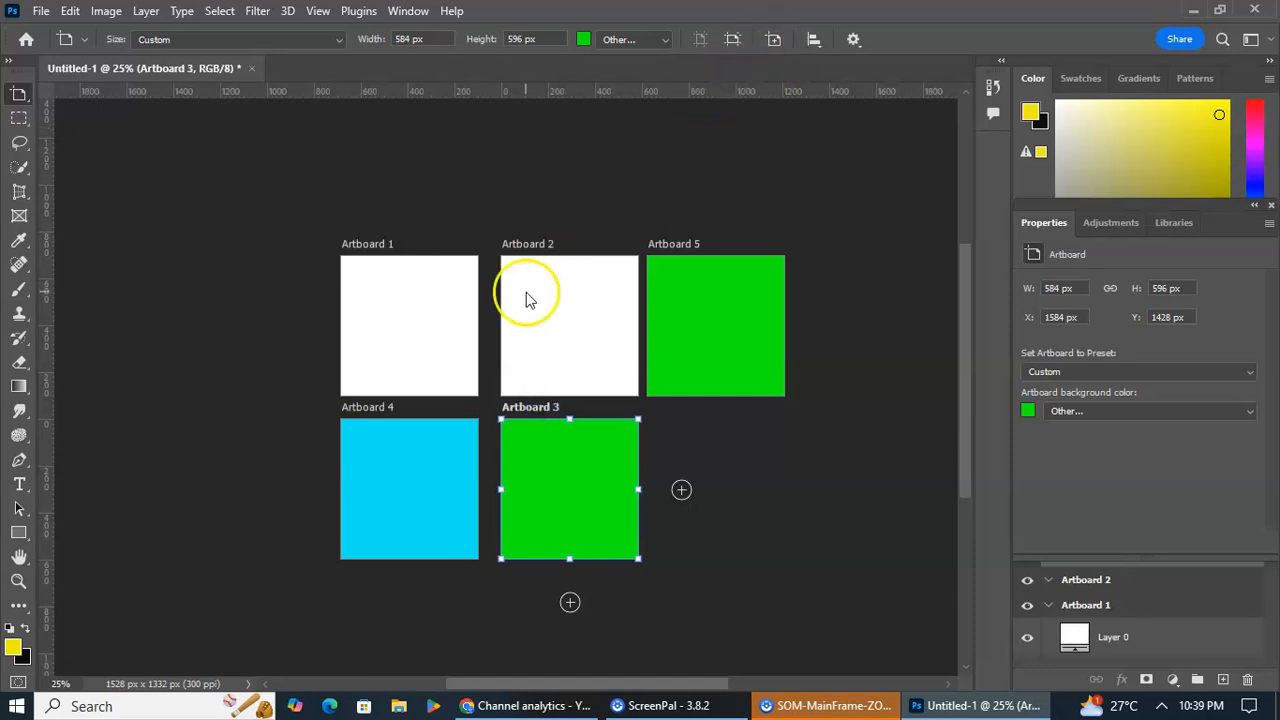
{"action": "left_click", "coordinate": [386, 410]}
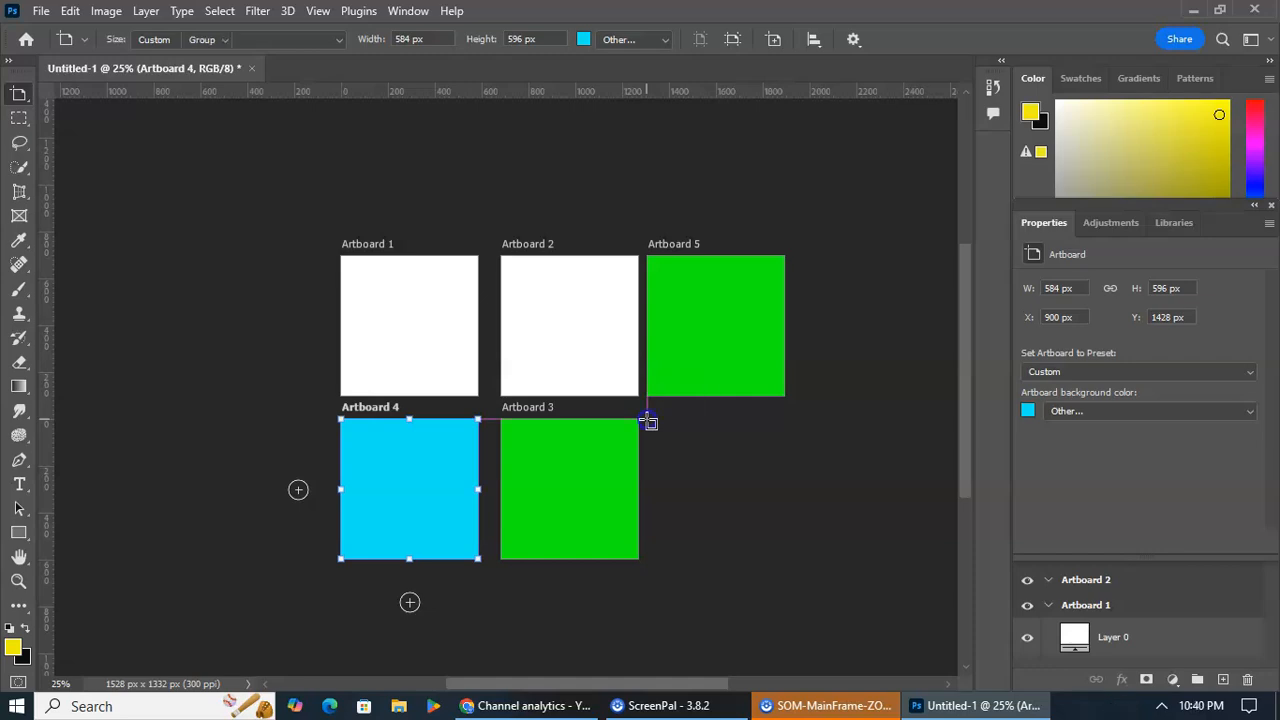
{"action": "key", "text": "v"}
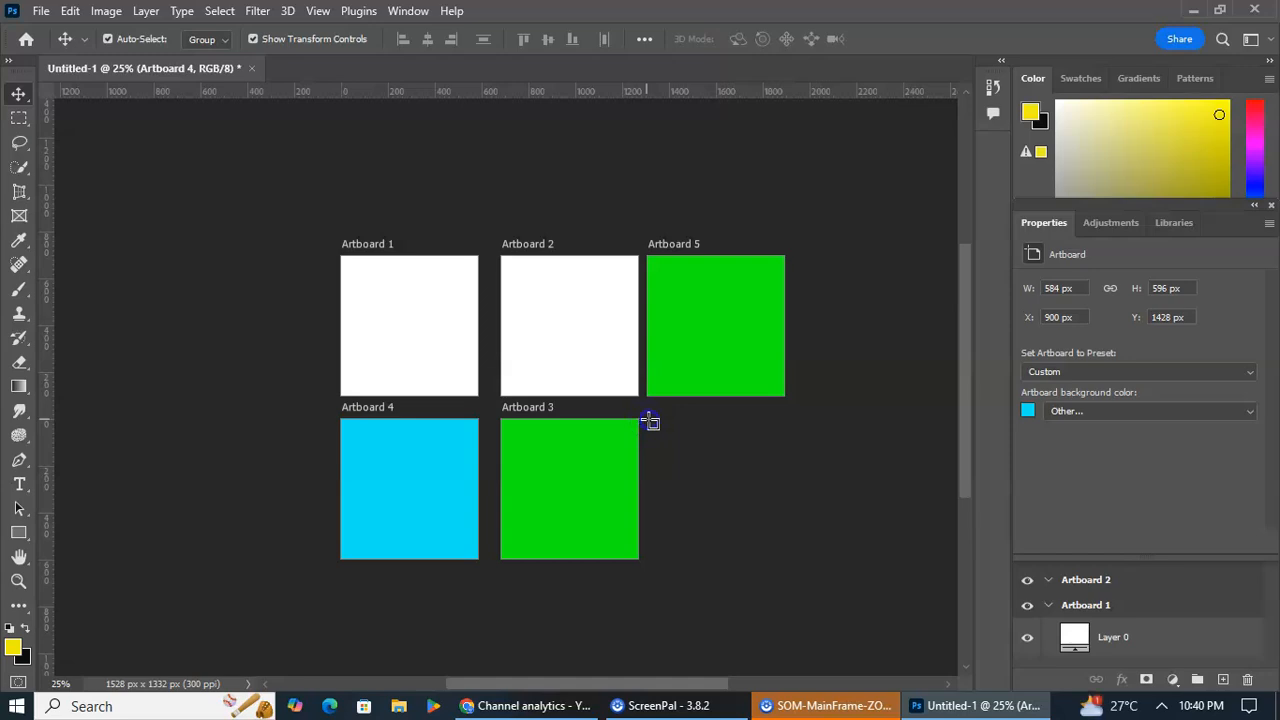
{"action": "left_click", "coordinate": [651, 424]}
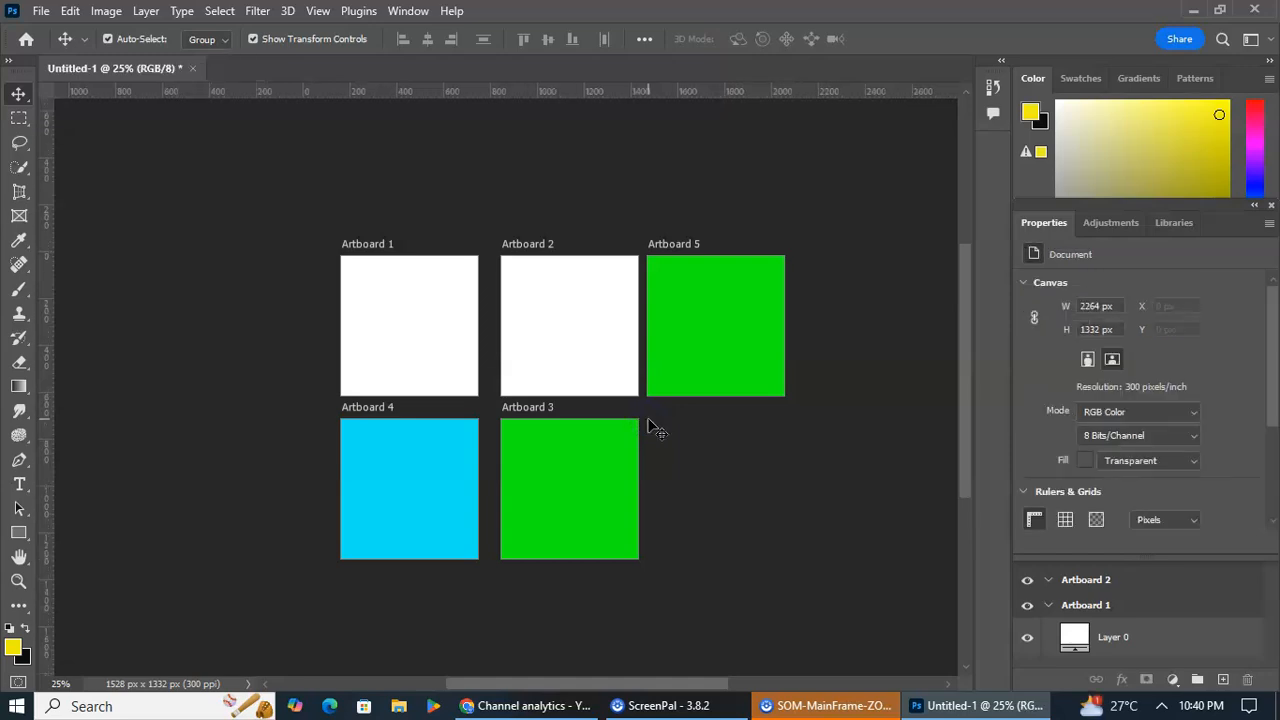
- Add another artboard based on Artboard 3 just to its right, directly below Artboard 5
{"action": "left_click", "coordinate": [550, 408]}
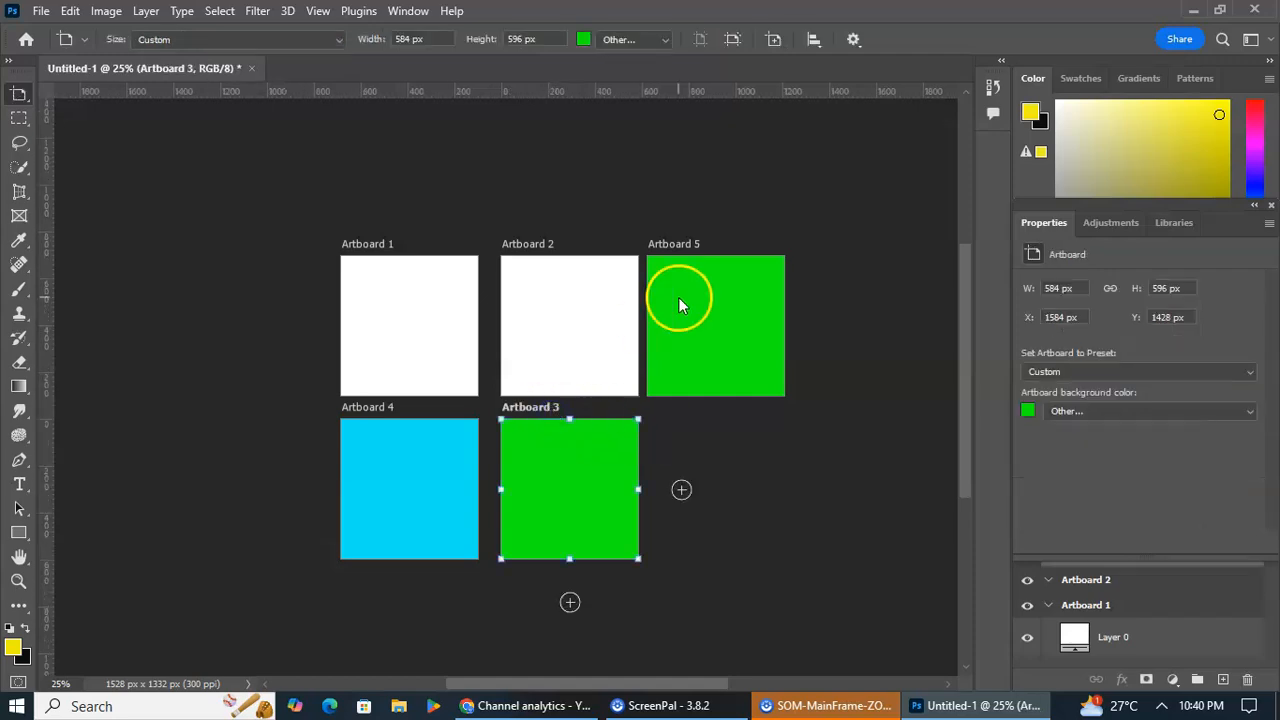
{"action": "left_click", "coordinate": [774, 42]}
{"action": "left_click", "coordinate": [650, 420]}
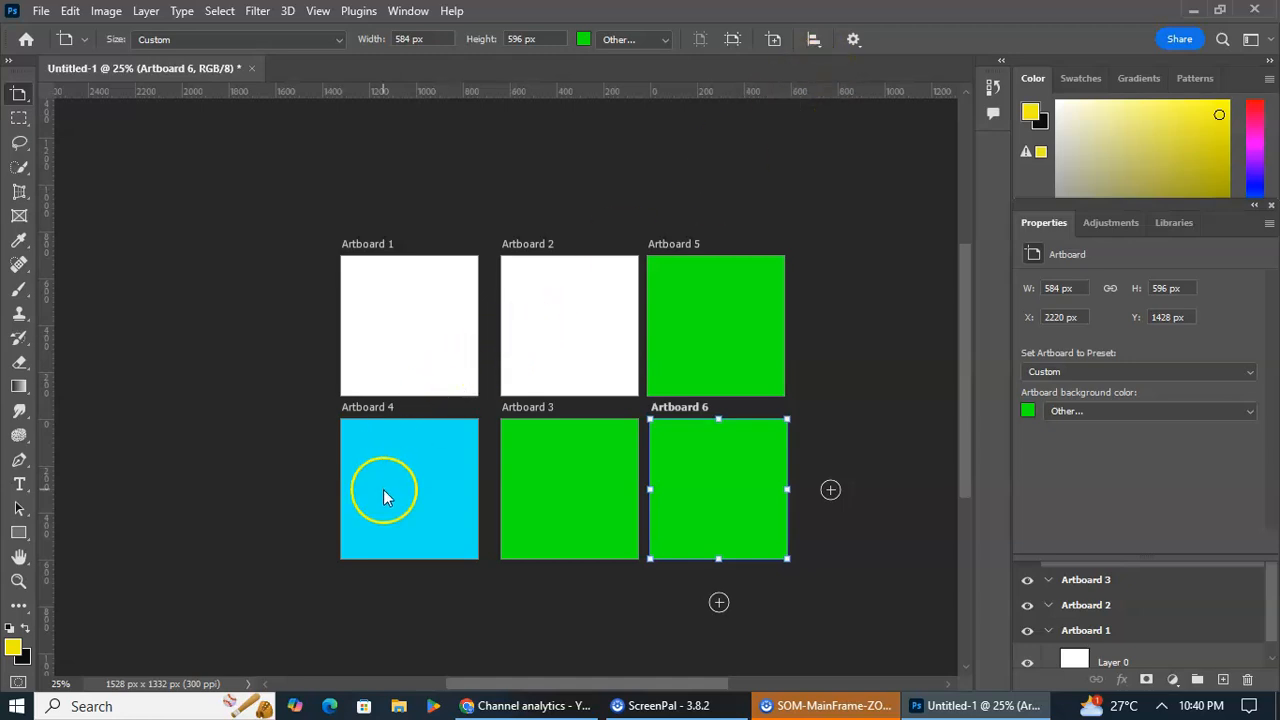
- Select Artboard 4, and switch the selection to Artboard 1
{"action": "left_click", "coordinate": [371, 407]}
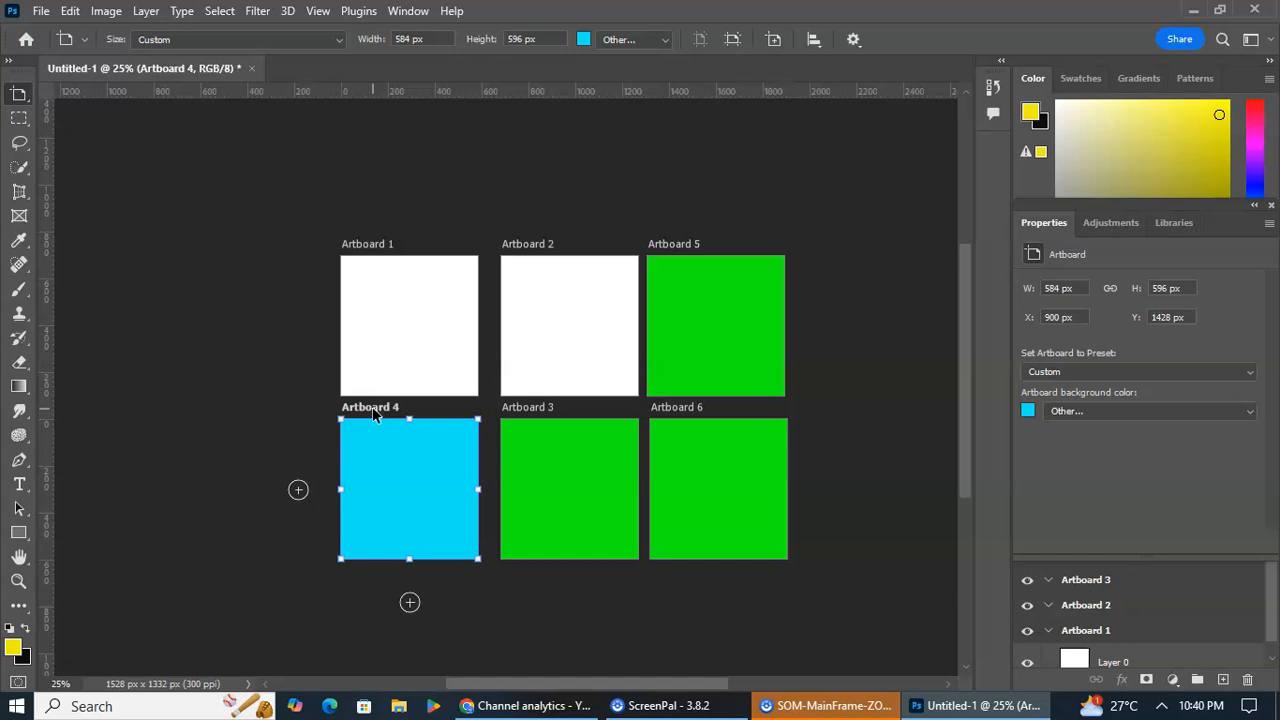
{"action": "left_click", "coordinate": [378, 245]}
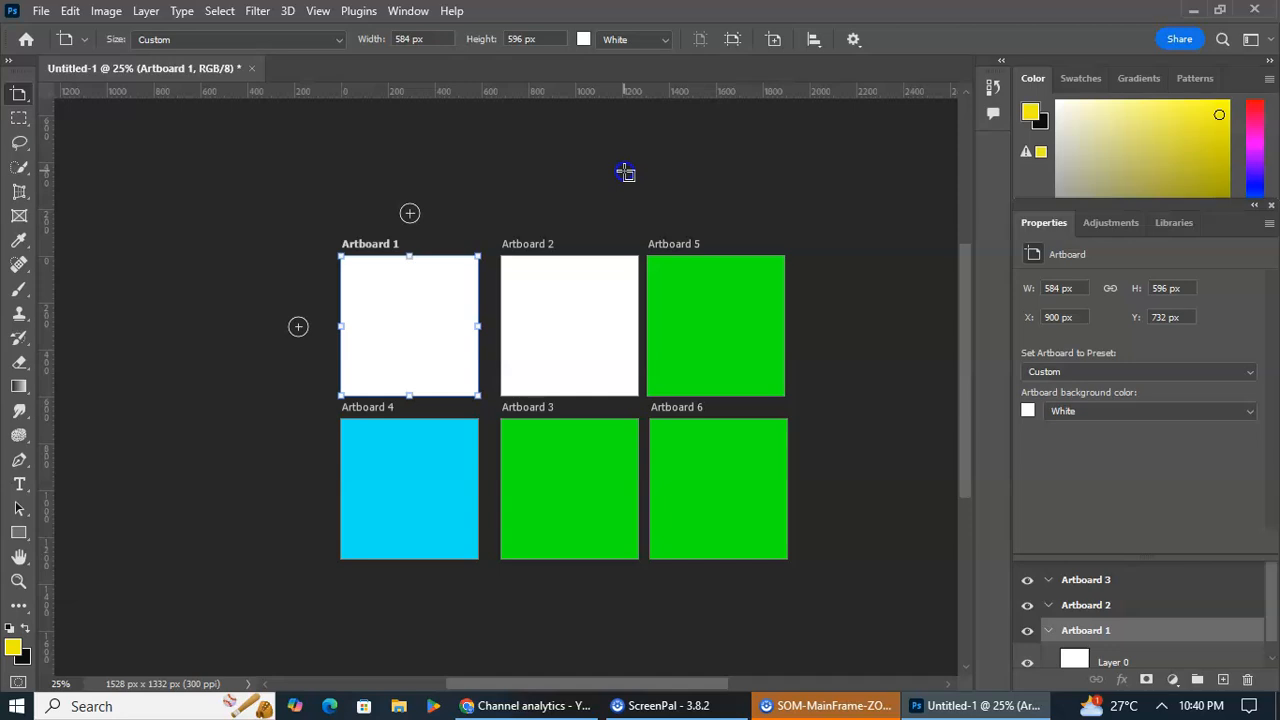
{"action": "left_click", "coordinate": [480, 280]}
{"action": "left_click", "coordinate": [442, 465]}
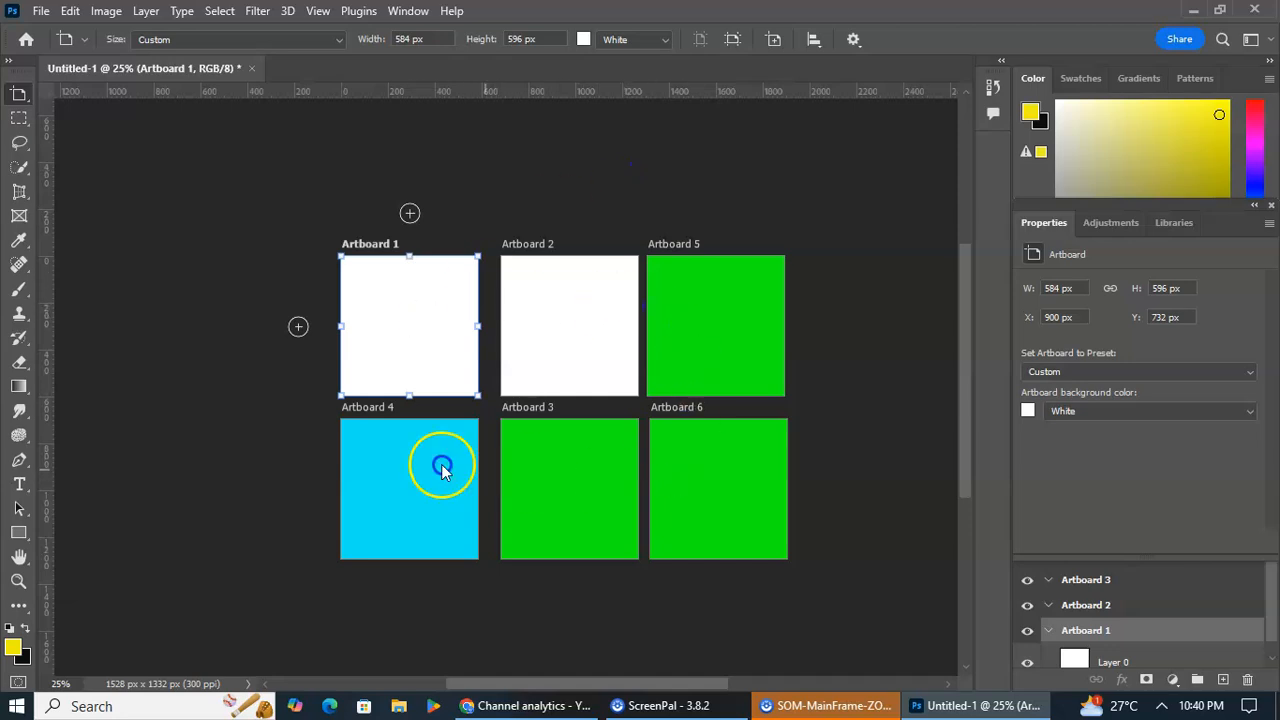
{"action": "left_click", "coordinate": [189, 279]}
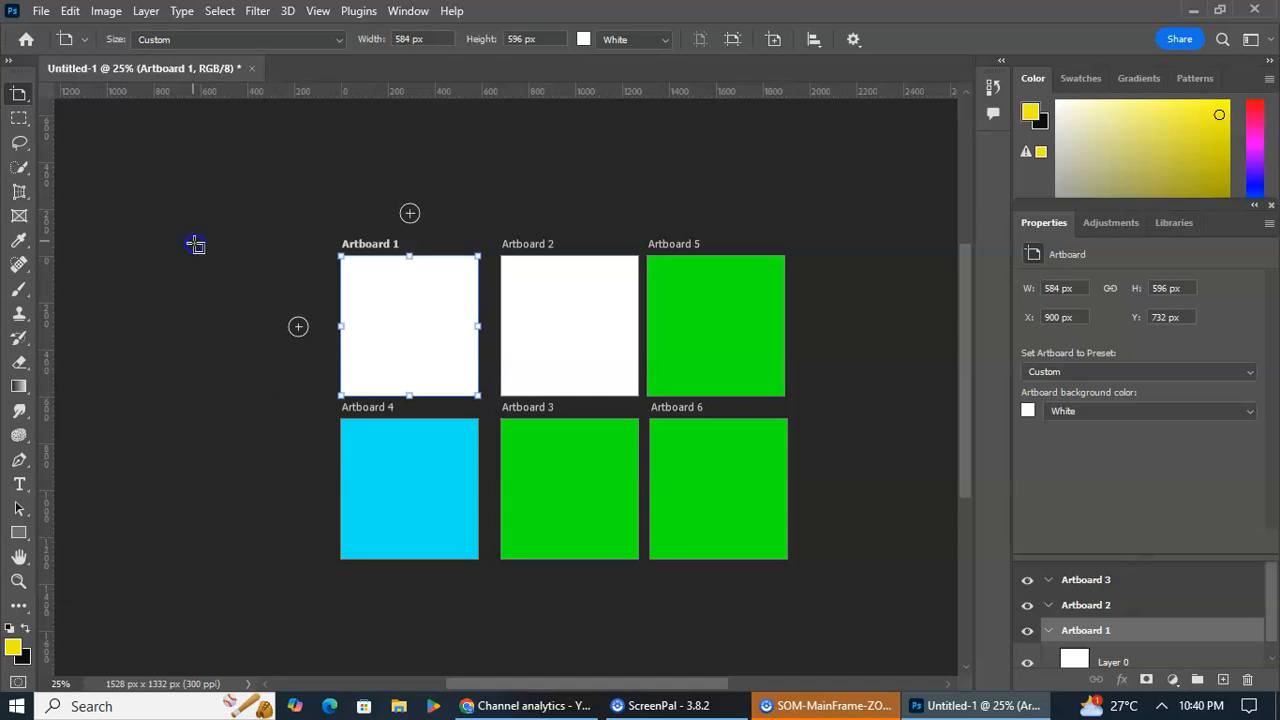
{"action": "left_click", "coordinate": [518, 135]}
{"action": "left_click", "coordinate": [847, 320]}
{"action": "left_click", "coordinate": [829, 617]}
{"action": "left_click", "coordinate": [415, 579]}
{"action": "left_click", "coordinate": [241, 330]}
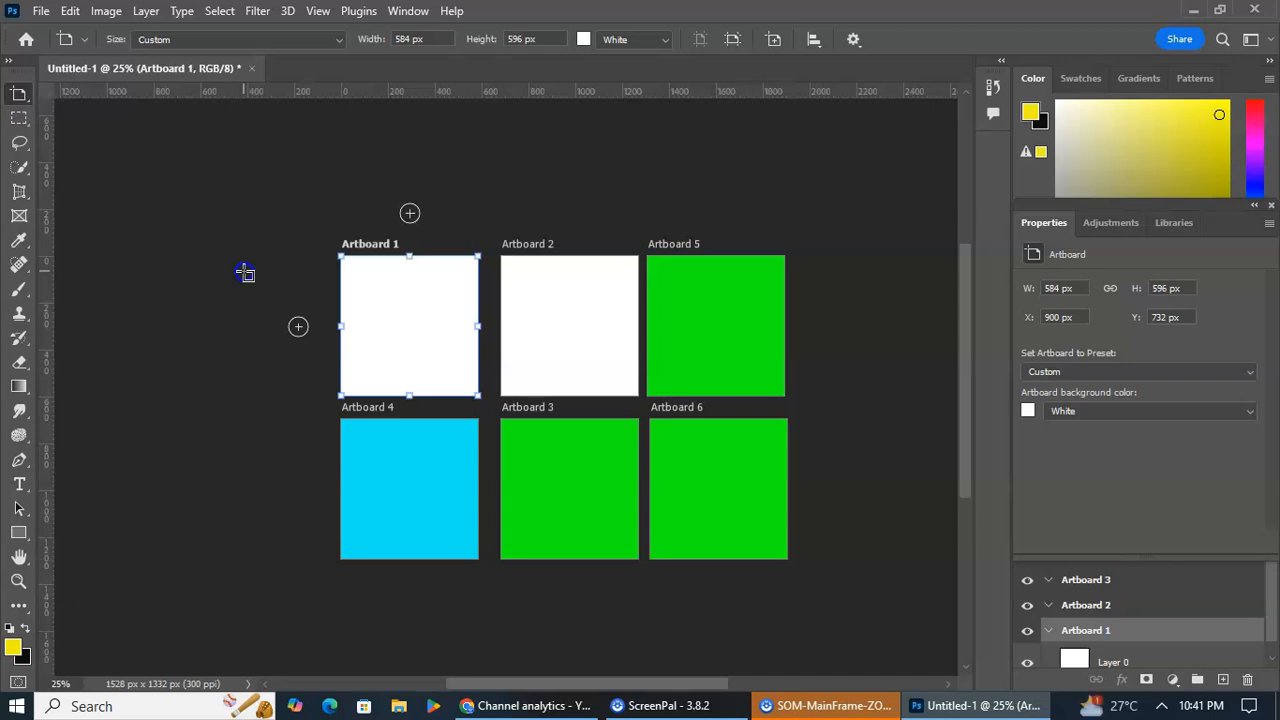
{"action": "left_click", "coordinate": [388, 318]}
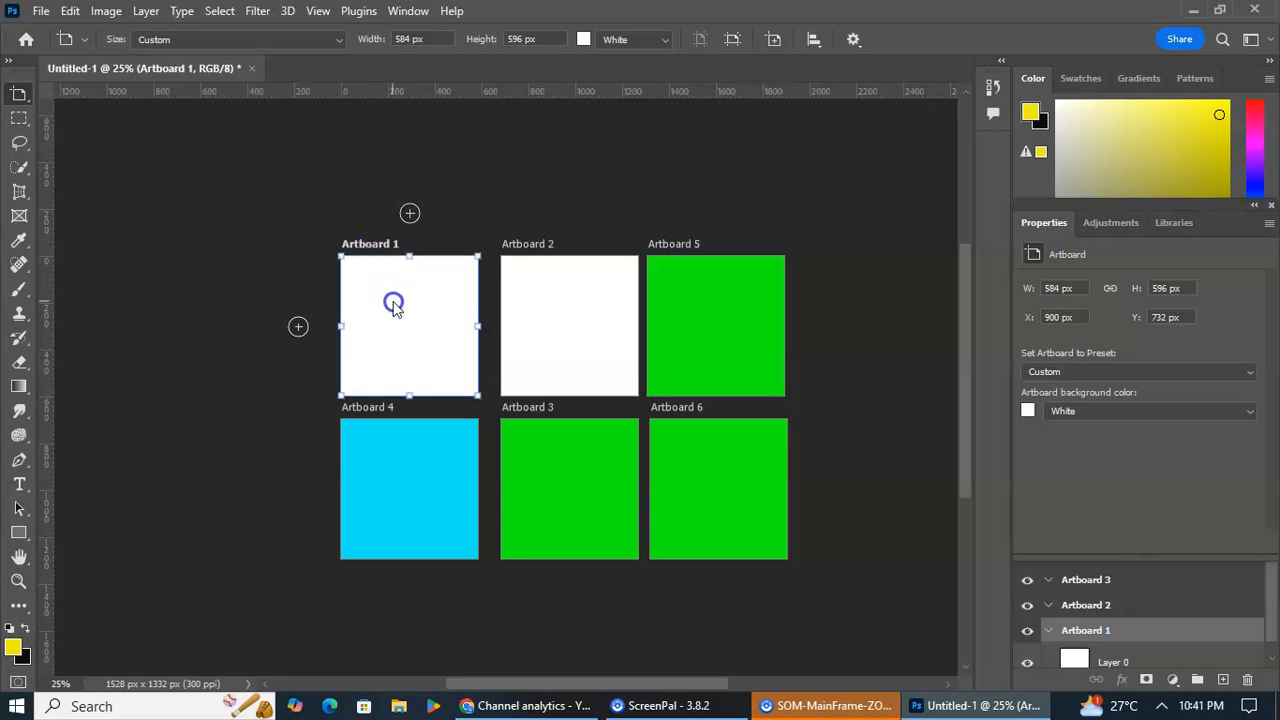
- Place the recent picture f2 with the red roses as an embedded image in Artboard 1
{"action": "left_click", "coordinate": [42, 12]}
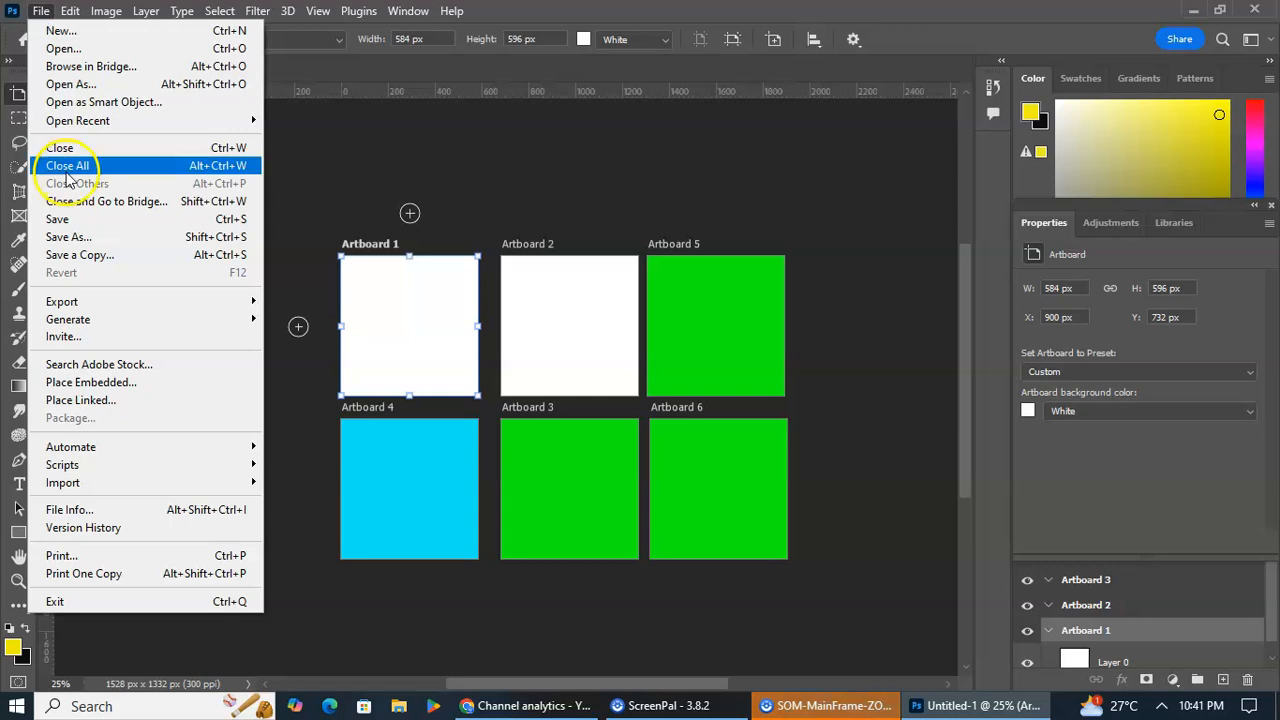
{"action": "left_click", "coordinate": [157, 383]}
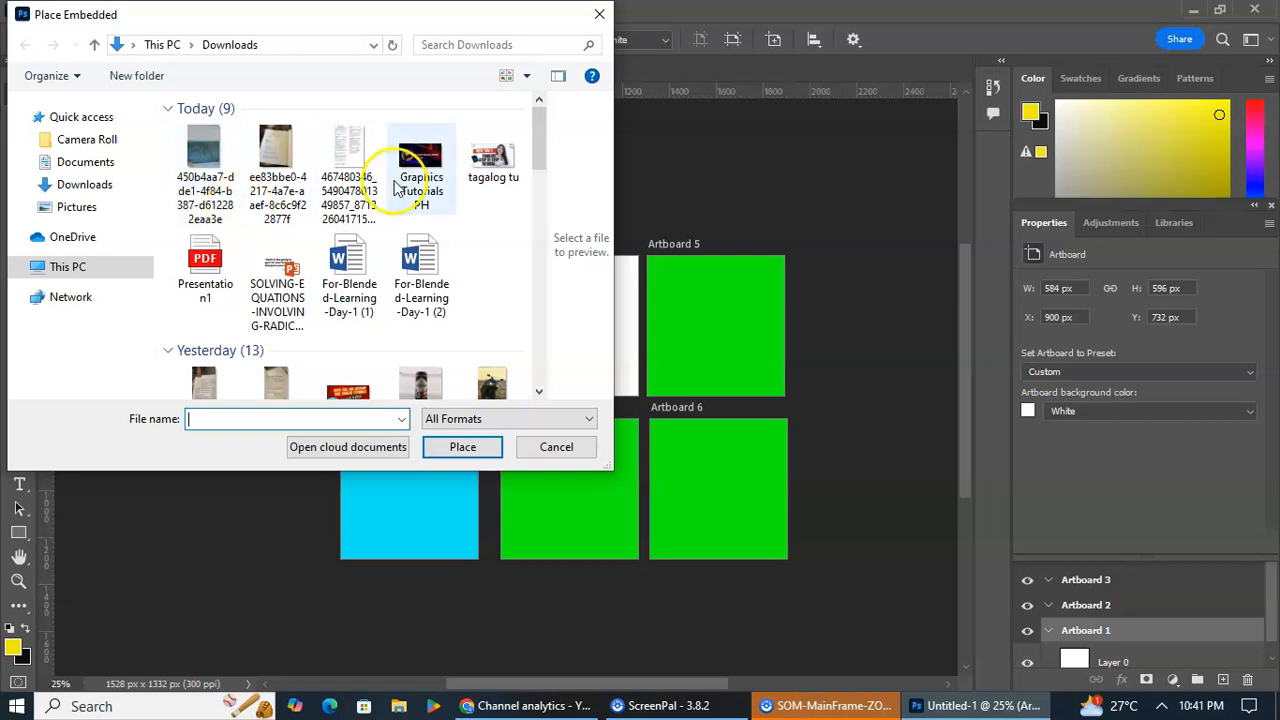
{"action": "scroll", "coordinate": [404, 340], "scroll_direction": "down", "scroll_amount": 2}
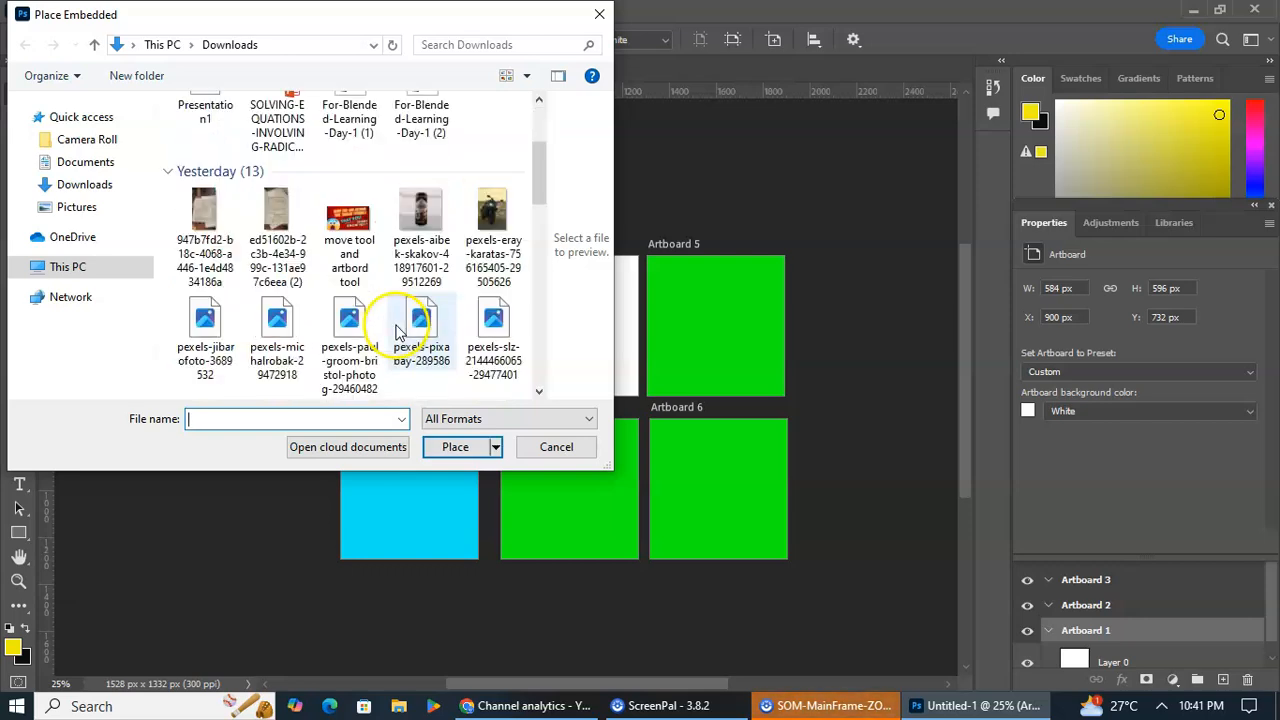
{"action": "left_click", "coordinate": [106, 116]}
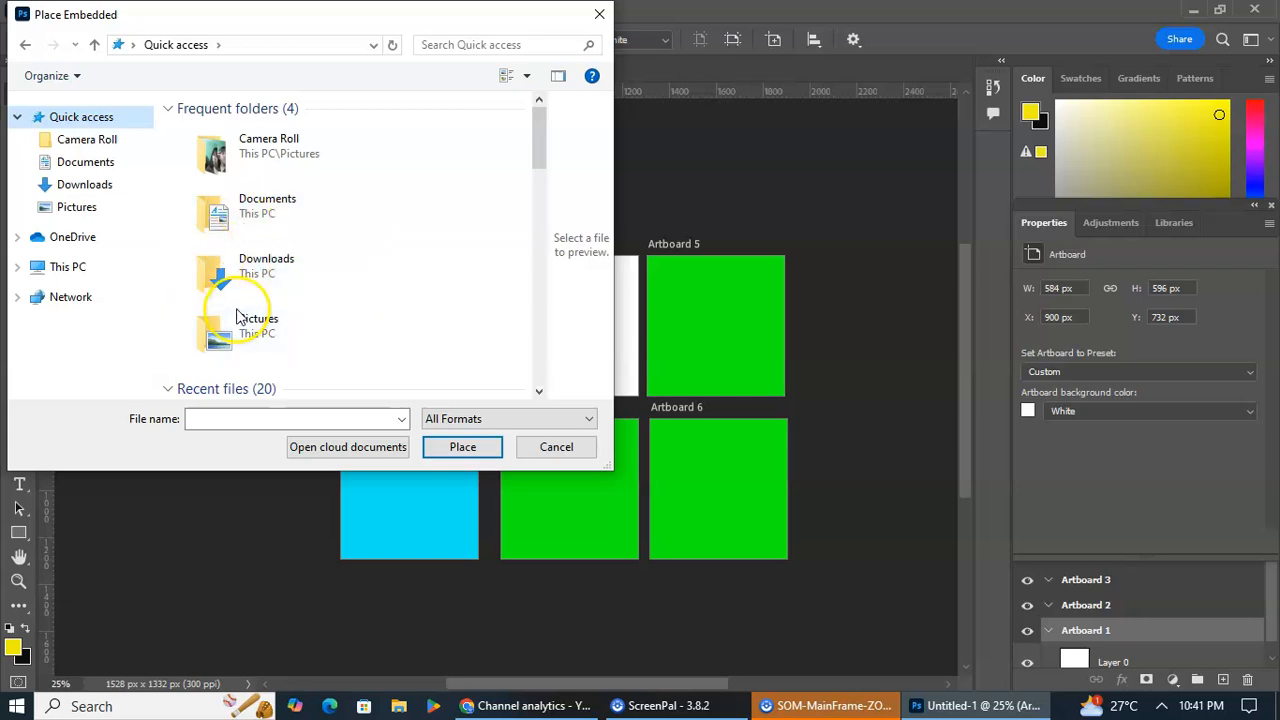
{"action": "scroll", "coordinate": [238, 318], "scroll_direction": "down", "scroll_amount": 3}
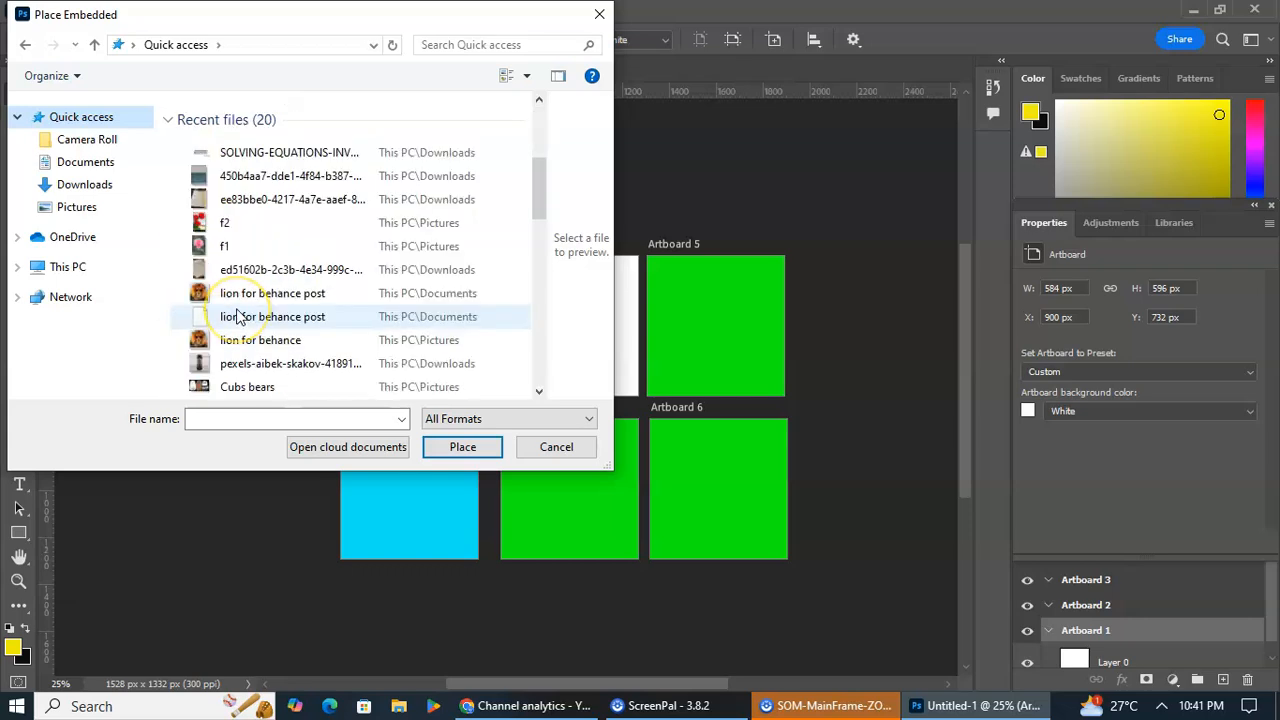
{"action": "left_click", "coordinate": [229, 222]}
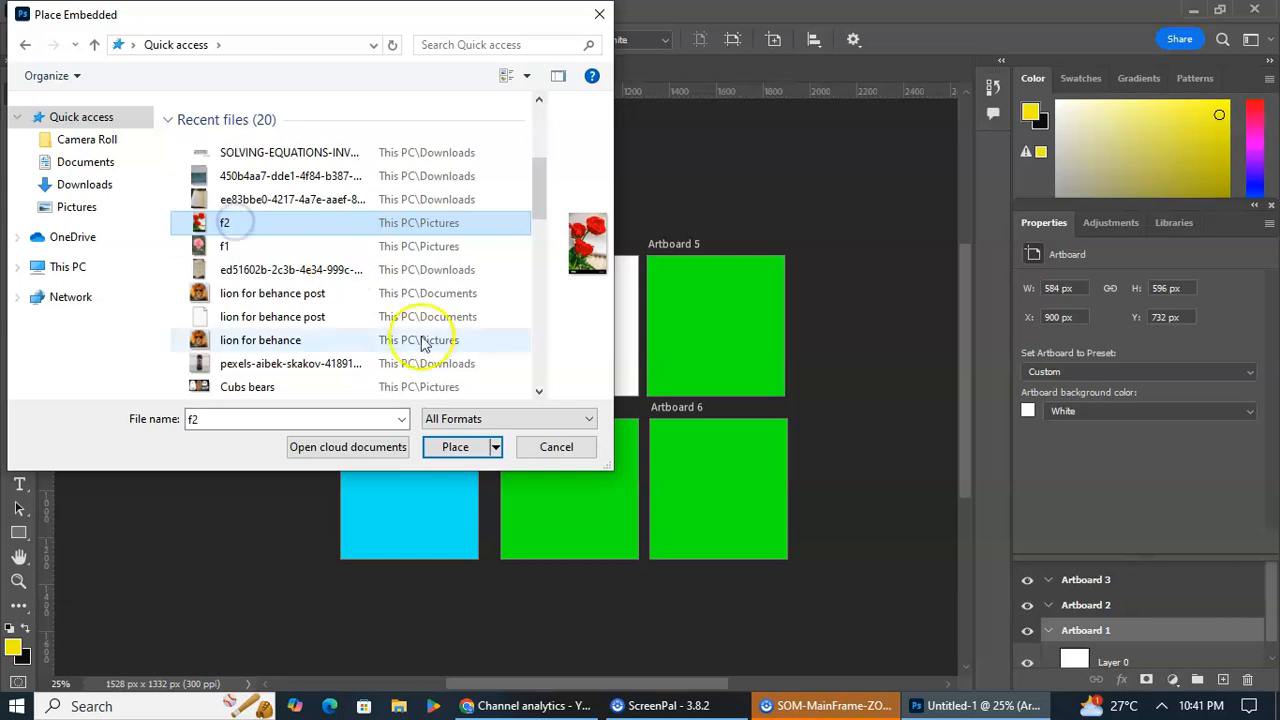
{"action": "left_click", "coordinate": [458, 448]}
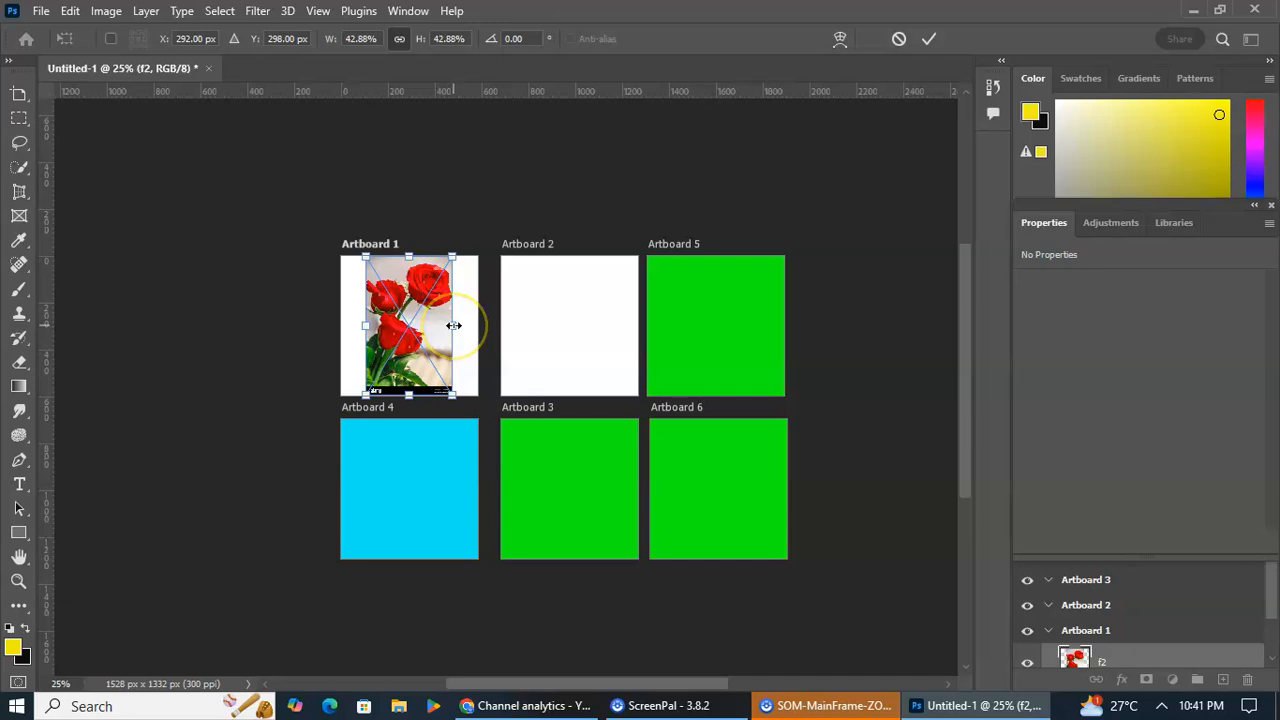
- Enlarge the placed rose image to about 72% so it covers all of Artboard 1, and apply the transform with nothing left selected
{"action": "left_click_drag", "start_coordinate": [453, 325], "coordinate": [480, 328]}
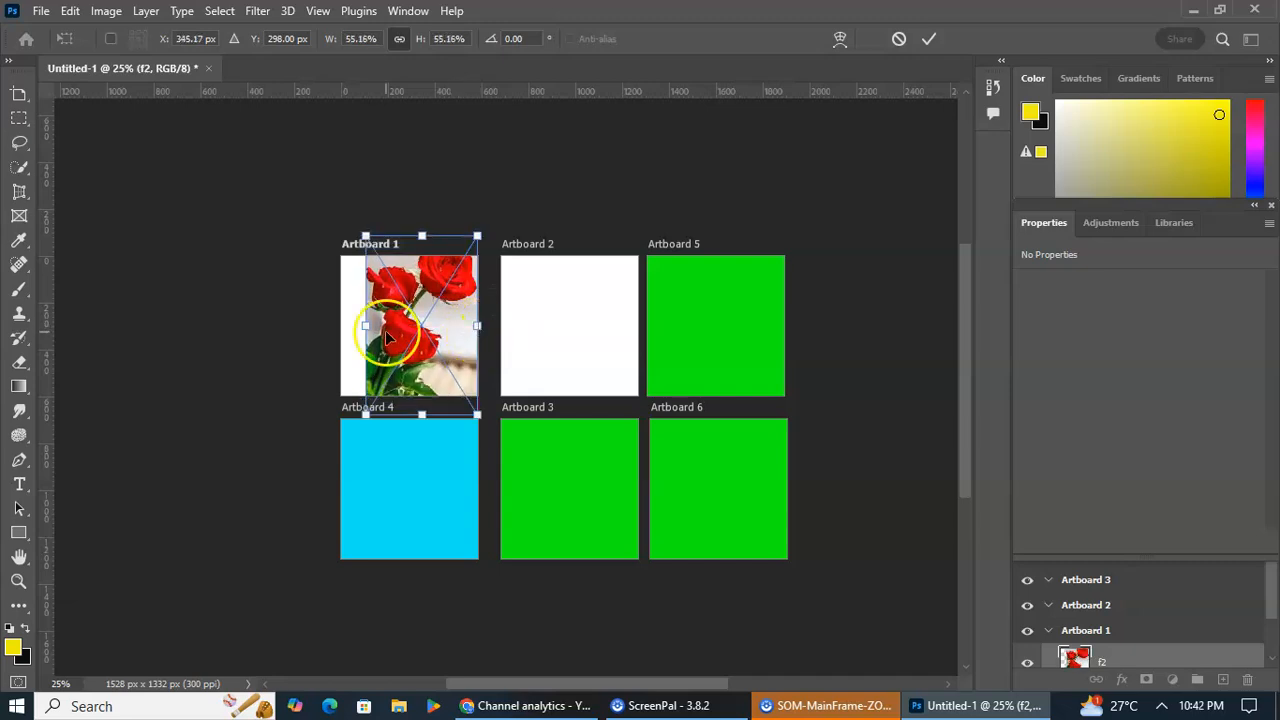
{"action": "left_click_drag", "start_coordinate": [368, 325], "coordinate": [414, 364]}
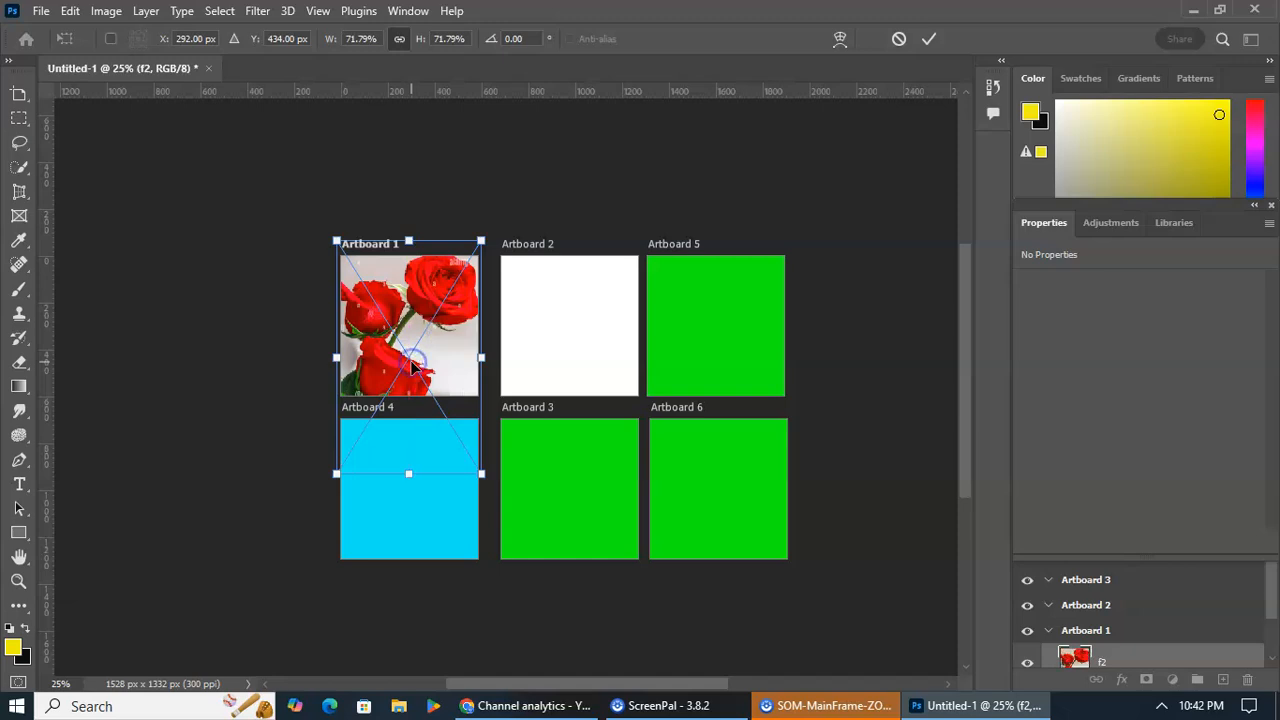
{"action": "left_click", "coordinate": [18, 97]}
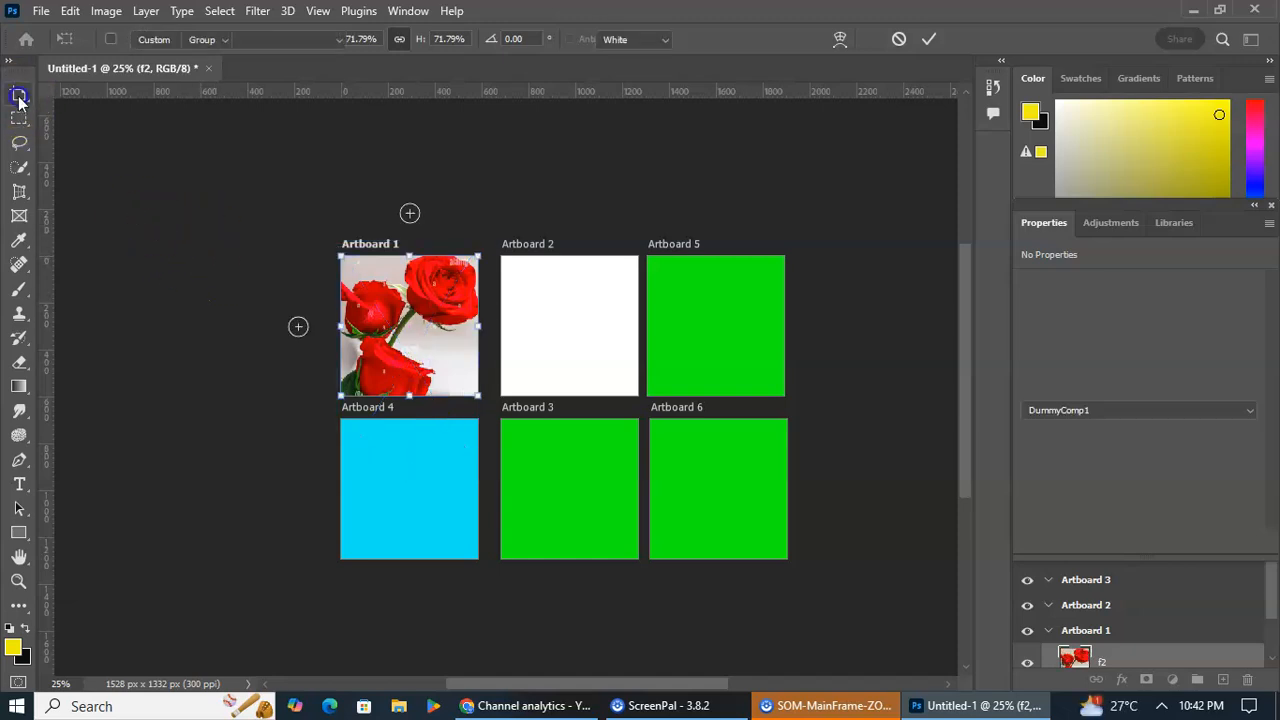
{"action": "left_click", "coordinate": [193, 245]}
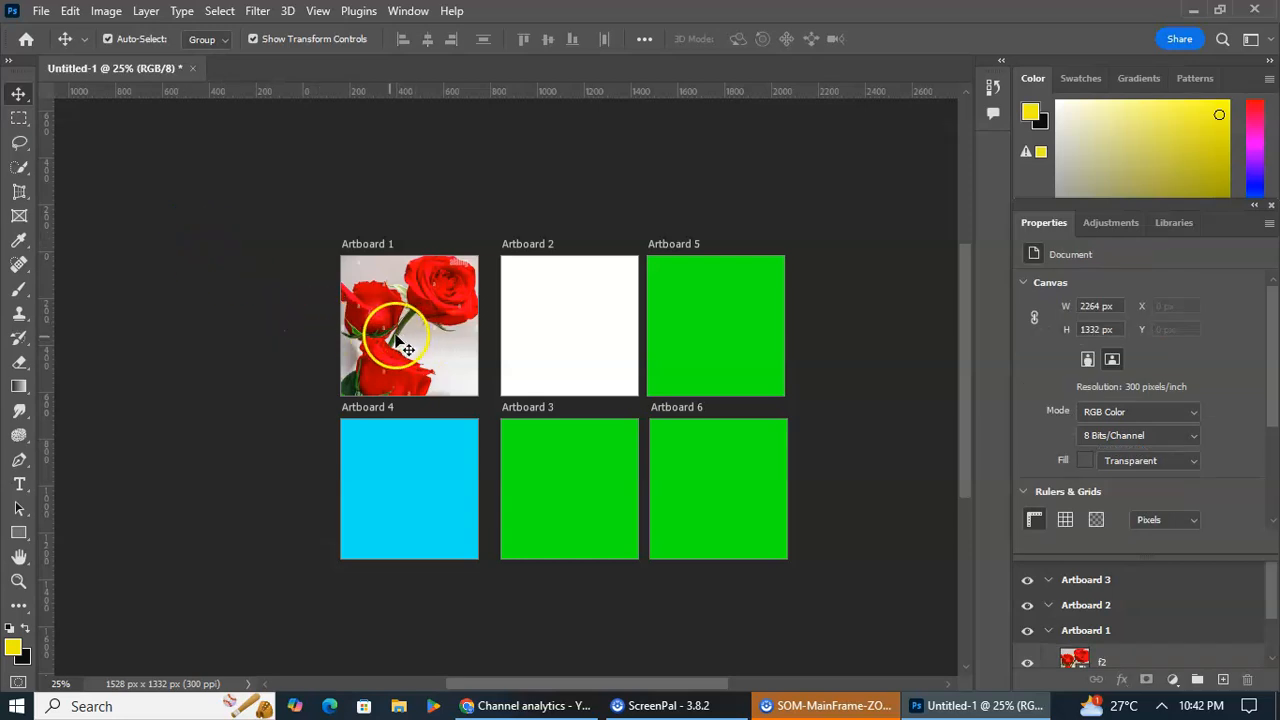